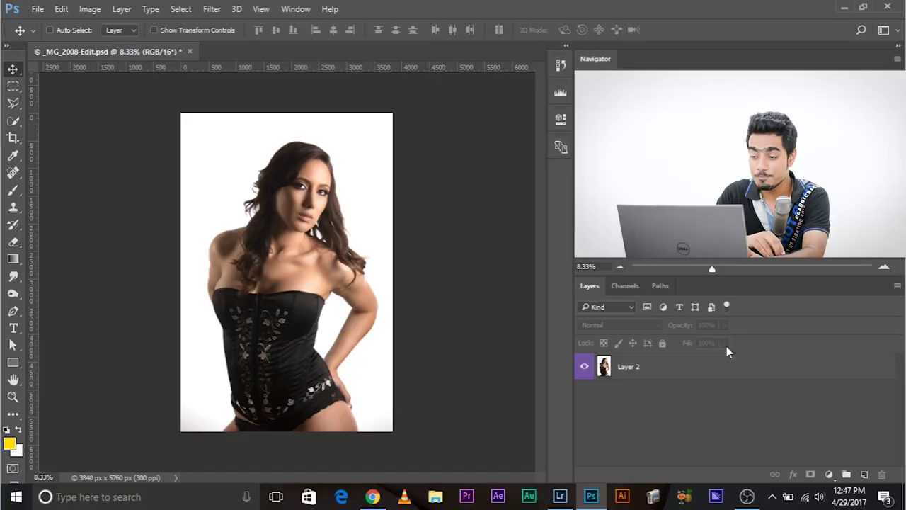
Step: Switch the Layers panel thumbnails to Medium so Layer 2 shows a larger portrait preview
{"action": "left_click", "coordinate": [639, 367]}
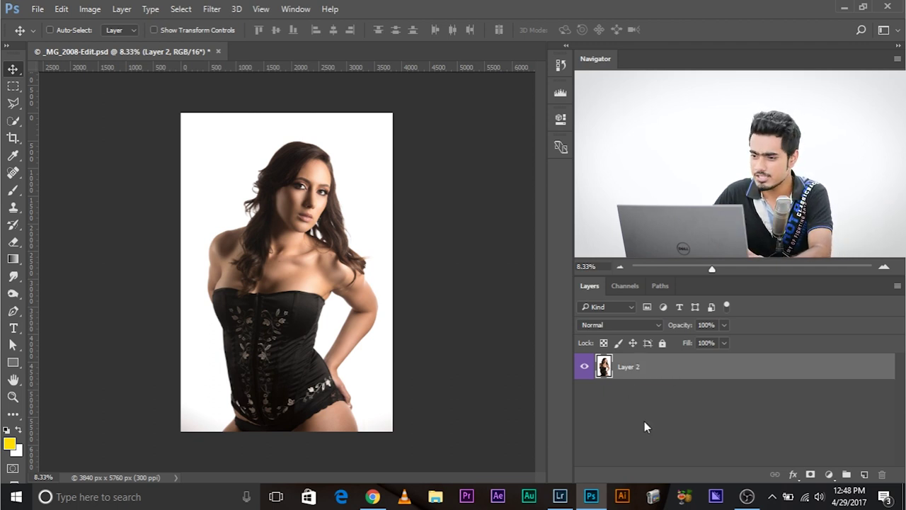
{"action": "right_click", "coordinate": [681, 409]}
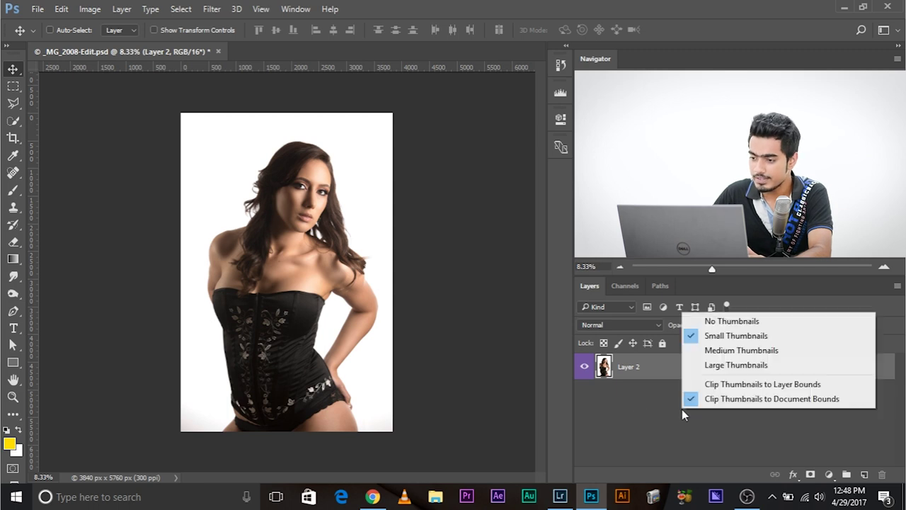
{"action": "left_click", "coordinate": [710, 350]}
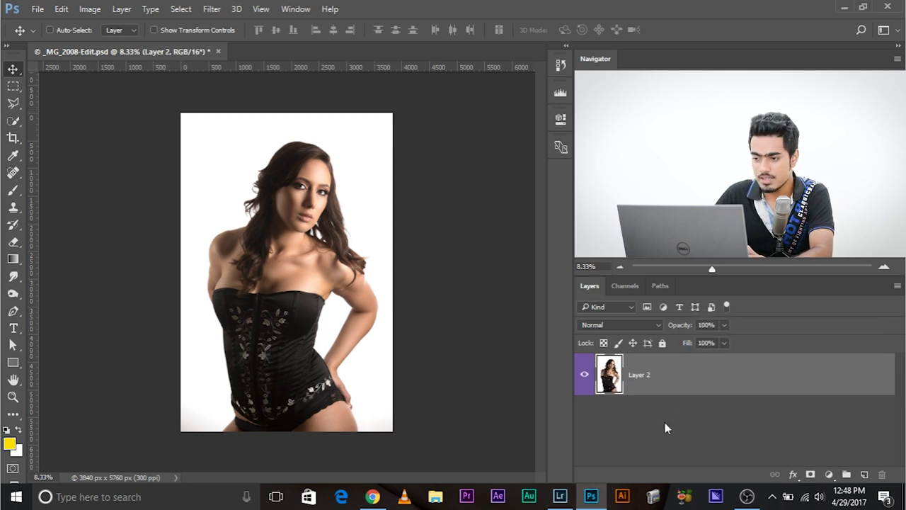
{"action": "left_click", "coordinate": [692, 428]}
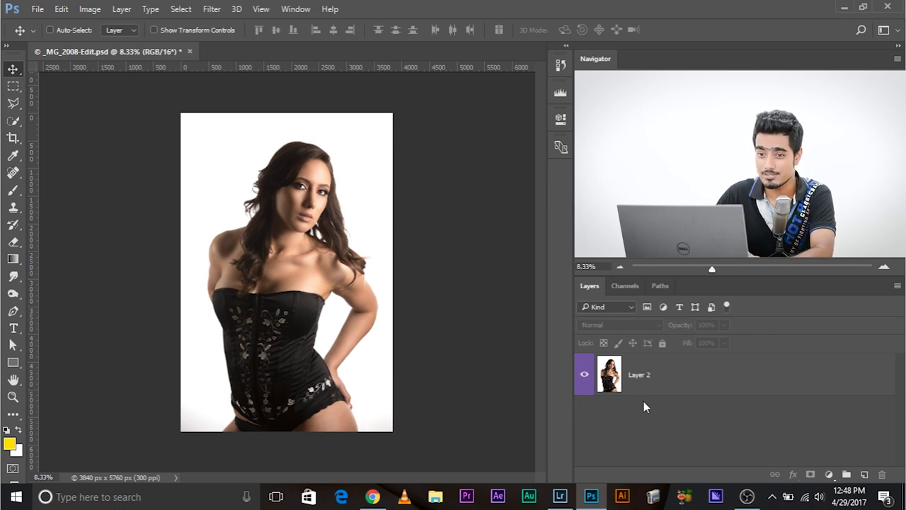
Step: Convert the portrait from 16 to 8 Bits/Channel via Image > Mode, then reselect Layer 2
{"action": "left_click", "coordinate": [88, 10]}
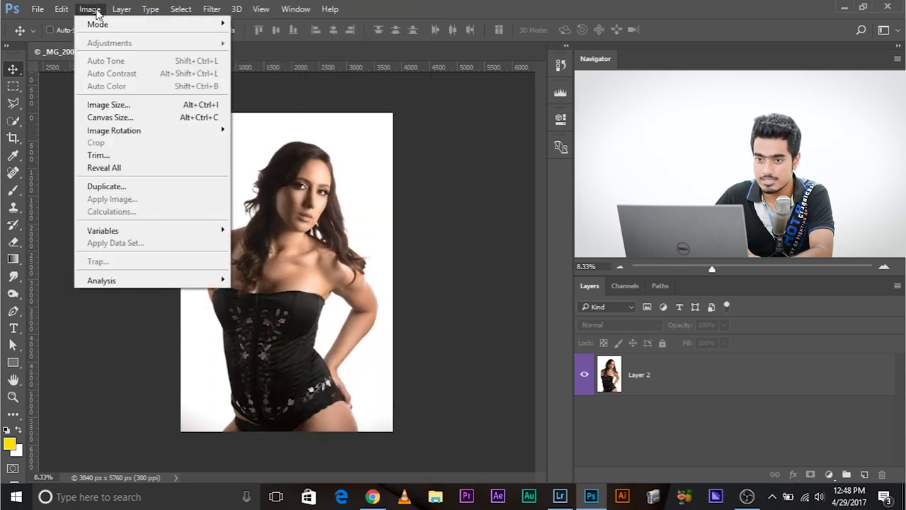
{"action": "left_click", "coordinate": [253, 136]}
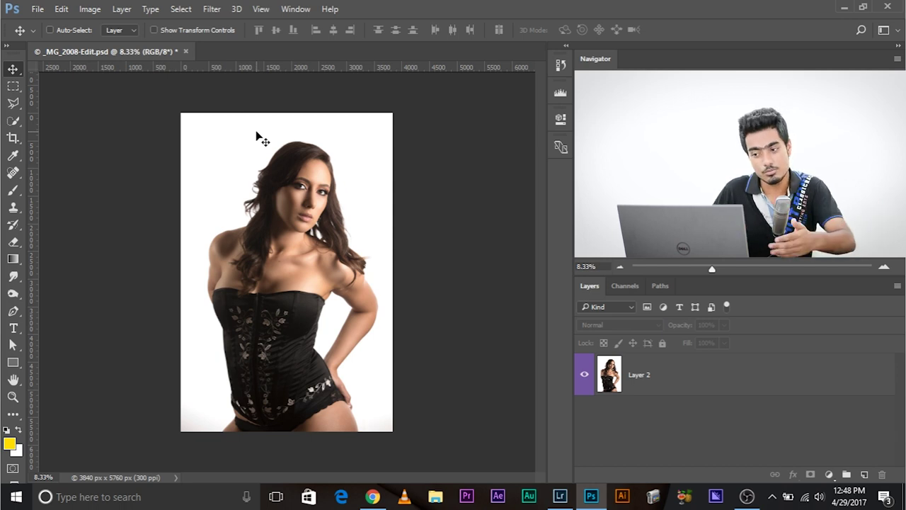
{"action": "left_click", "coordinate": [688, 379]}
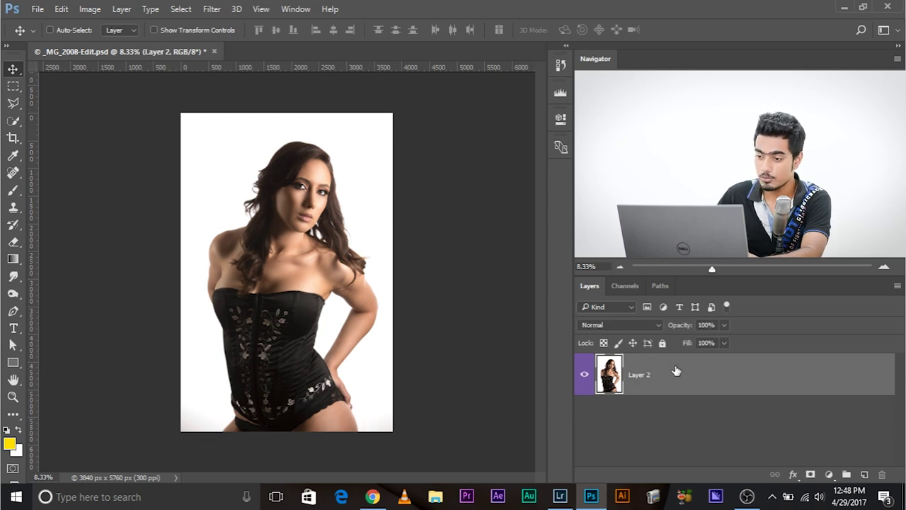
Step: Convert Layer 2 into a Smart Object and zoom in on the model's face
{"action": "right_click", "coordinate": [670, 370]}
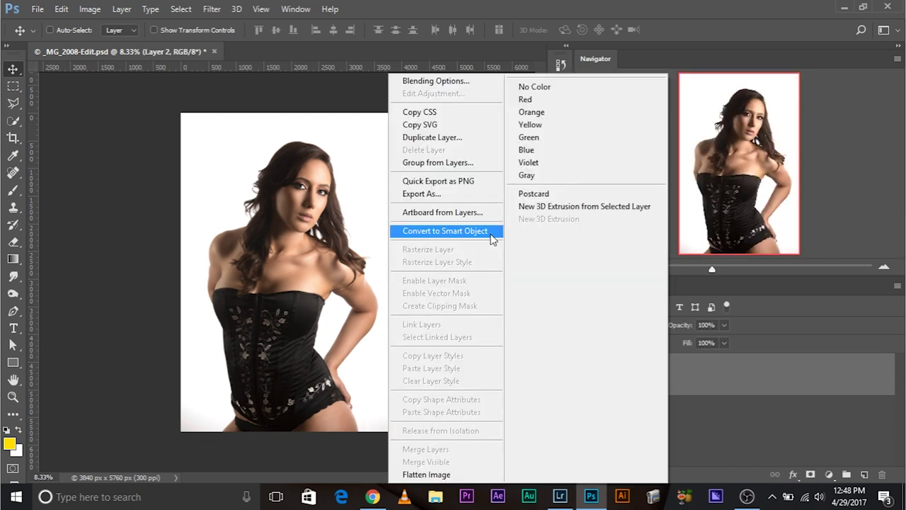
{"action": "left_click", "coordinate": [771, 393]}
{"action": "left_click", "coordinate": [212, 9]}
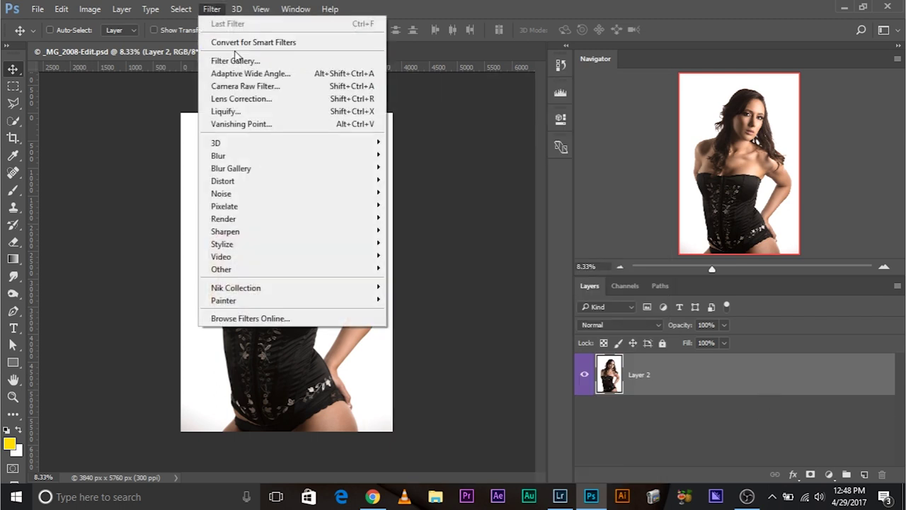
{"action": "right_click", "coordinate": [700, 373]}
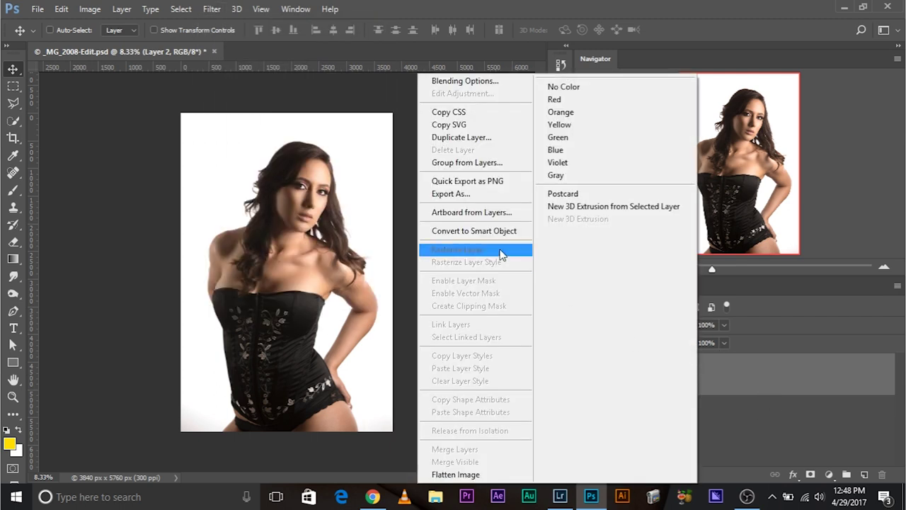
{"action": "left_click", "coordinate": [495, 231]}
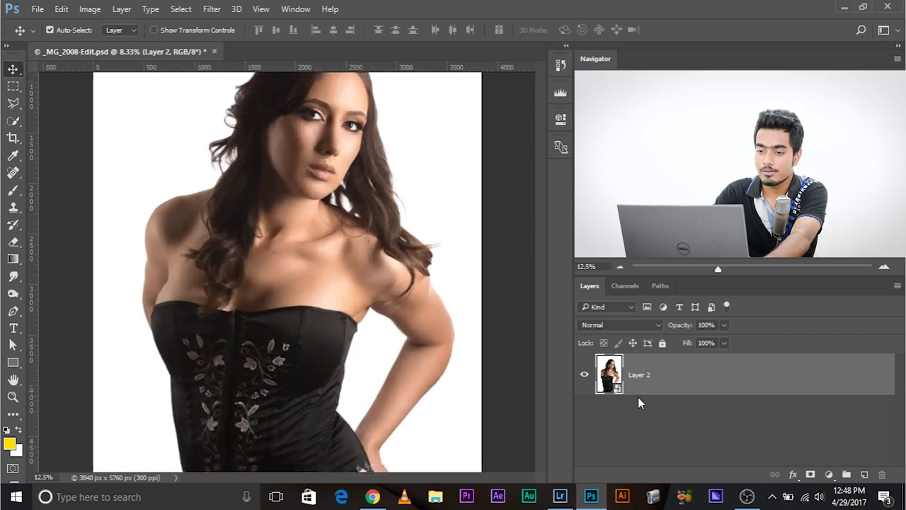
{"action": "key", "text": "ctrl+plus"}
{"action": "key", "text": "ctrl+plus"}
{"action": "key", "text": "ctrl+plus"}
{"action": "key", "text": "ctrl+plus"}
{"action": "key", "text": "ctrl+plus"}
{"action": "scroll", "coordinate": [443, 206], "scroll_direction": "up", "scroll_amount": 5}
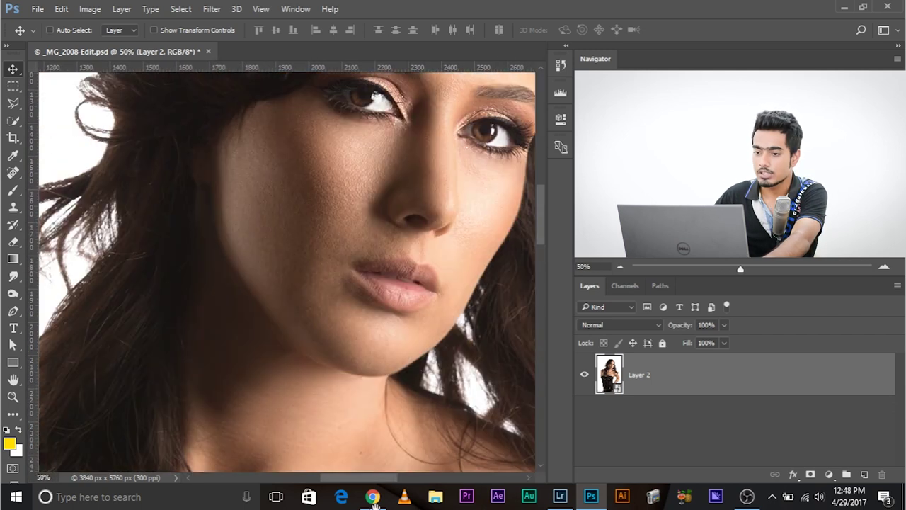
{"action": "scroll", "coordinate": [293, 276], "scroll_direction": "up", "scroll_amount": 3}
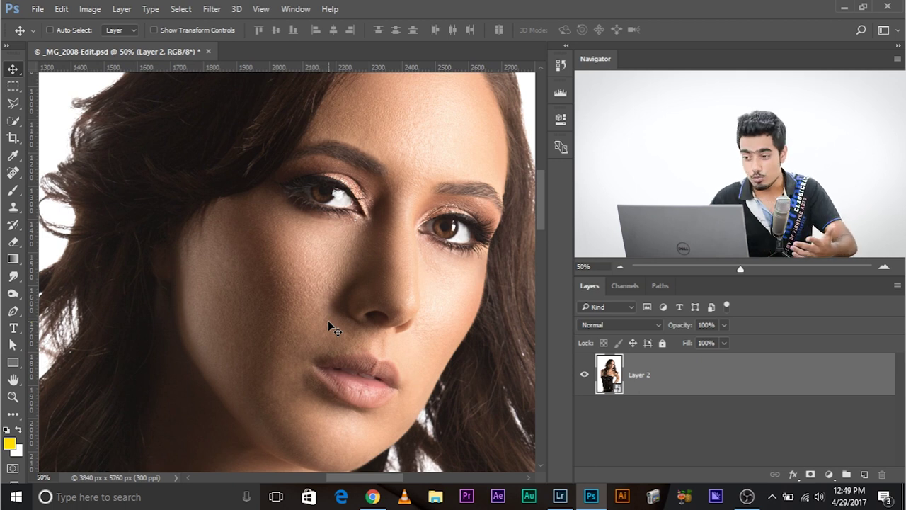
Step: Try Gaussian Blur on Layer 2 and cancel it without applying
{"action": "left_click", "coordinate": [212, 9]}
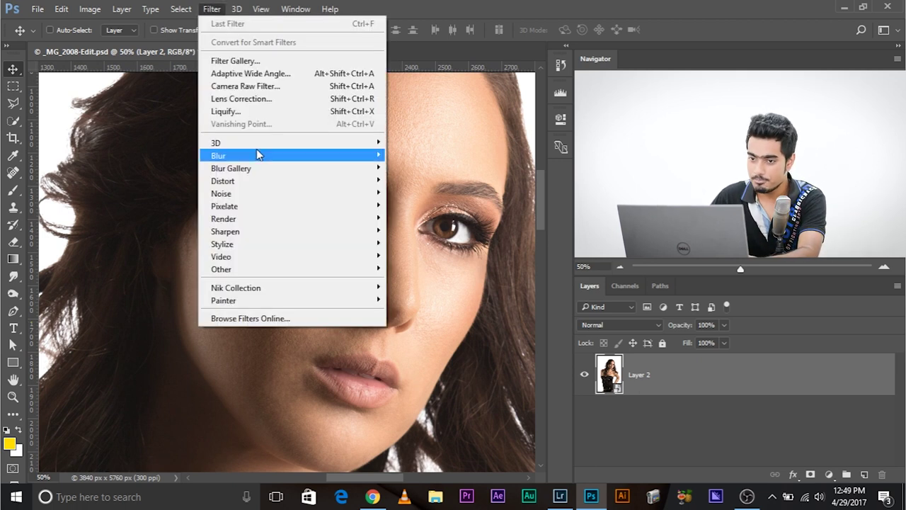
{"action": "mouse_move", "coordinate": [258, 149]}
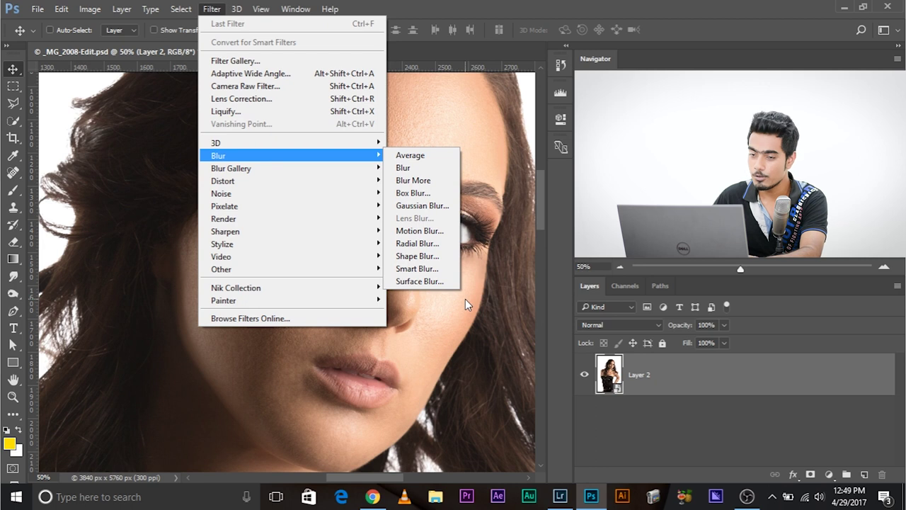
{"action": "left_click", "coordinate": [418, 206]}
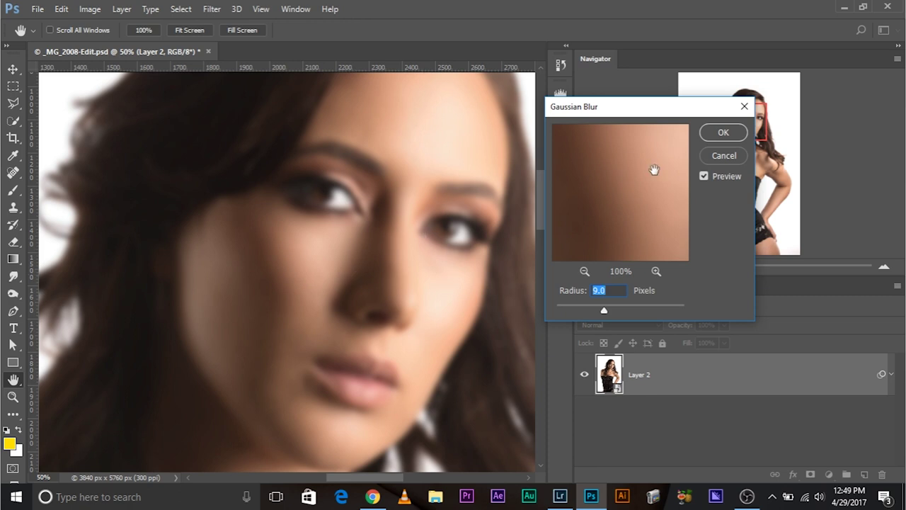
{"action": "key", "text": "v"}
{"action": "left_click", "coordinate": [708, 155]}
{"action": "left_click", "coordinate": [223, 8]}
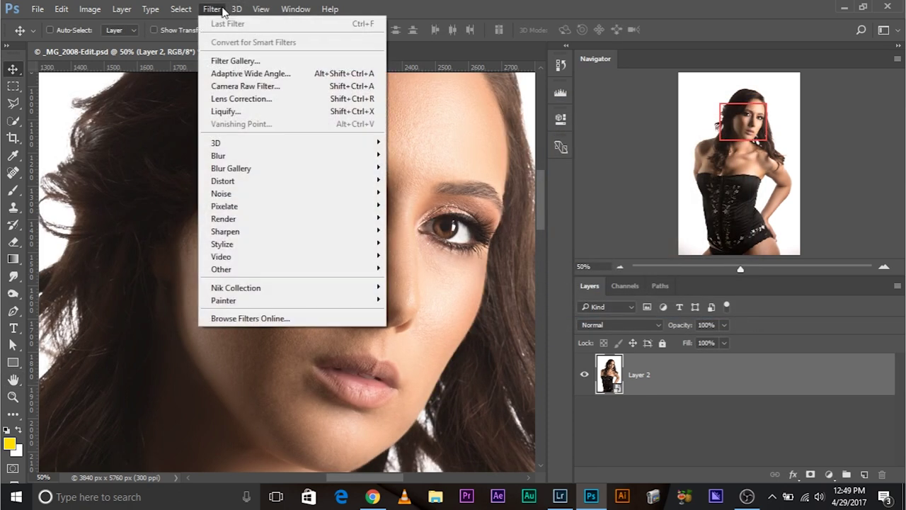
Step: Open Filter > Blur > Surface Blur for Layer 2 and compare the preview on the face
{"action": "mouse_move", "coordinate": [287, 154]}
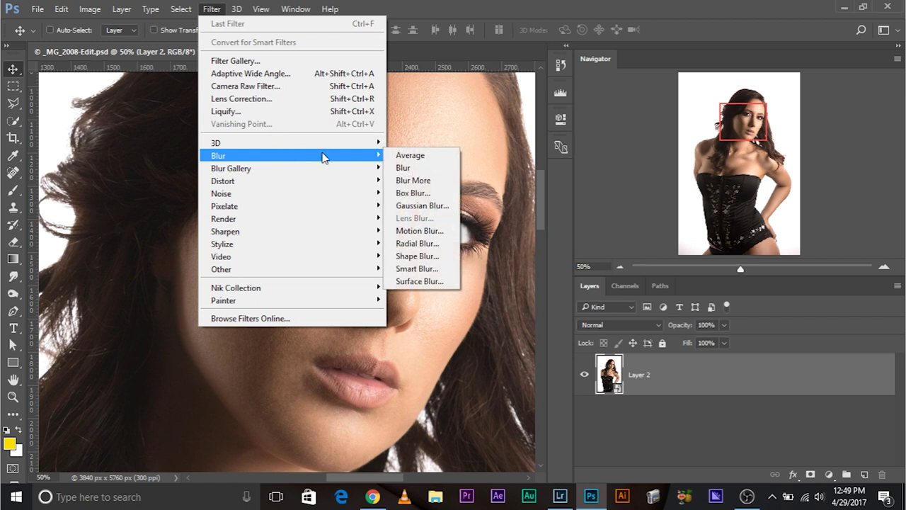
{"action": "left_click", "coordinate": [425, 284]}
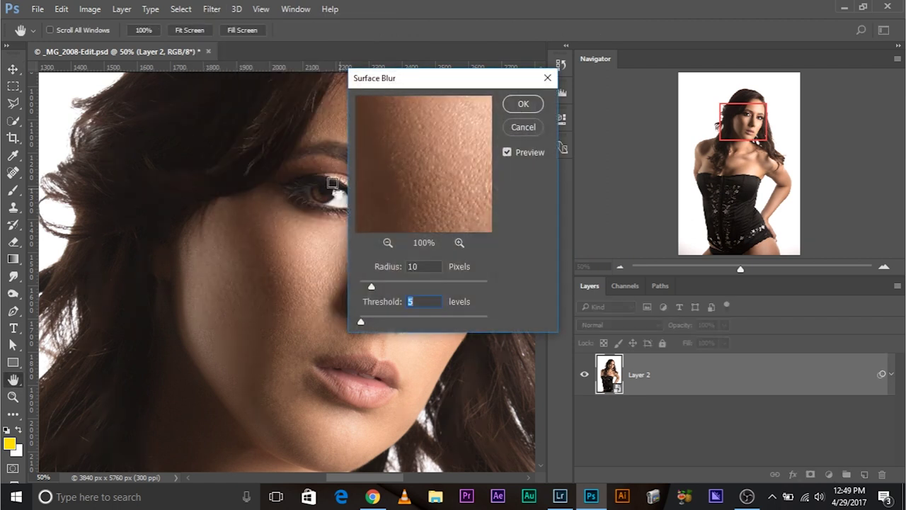
{"action": "left_click_drag", "start_coordinate": [405, 87], "coordinate": [568, 119]}
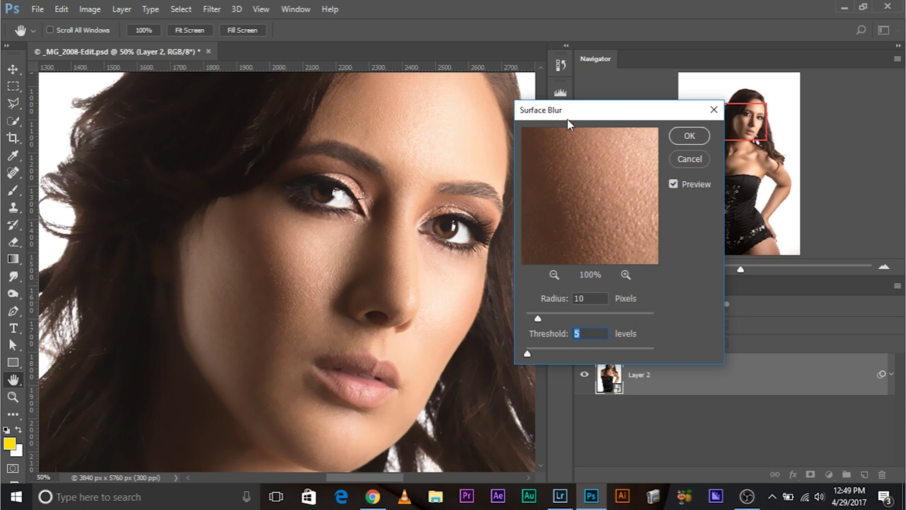
{"action": "key", "text": "ctrl+plus"}
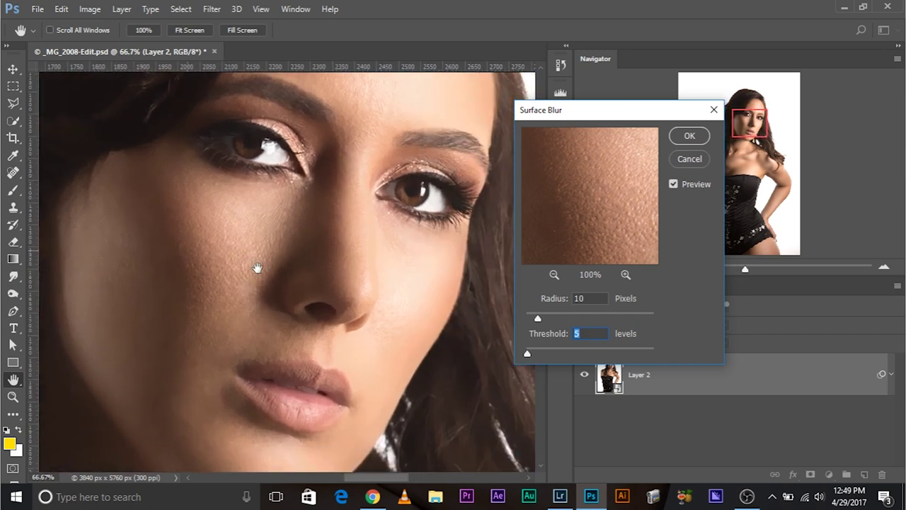
{"action": "left_click", "coordinate": [673, 184]}
{"action": "left_click", "coordinate": [673, 184]}
Step: Set Surface Blur to Radius 31 px and Threshold 28 levels while inspecting cheek and eye skin
{"action": "left_click_drag", "start_coordinate": [568, 317], "coordinate": [565, 318]}
{"action": "left_click_drag", "start_coordinate": [524, 355], "coordinate": [534, 357]}
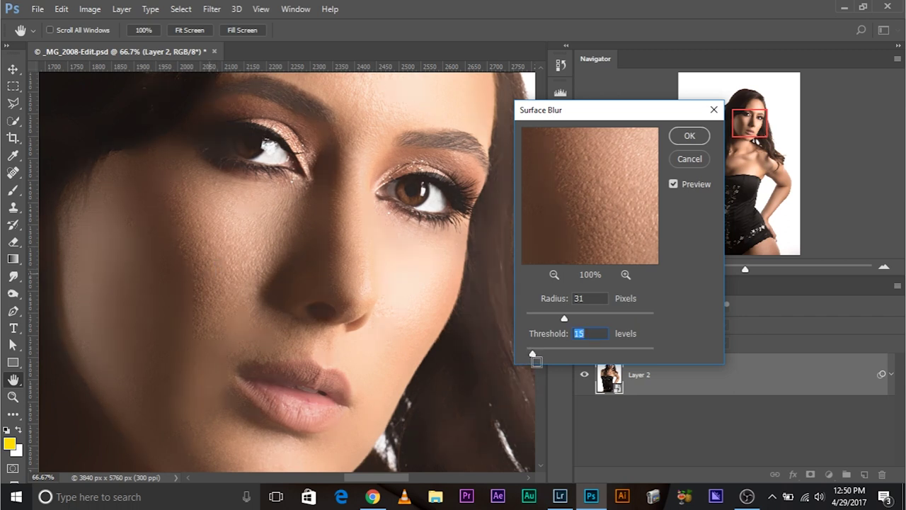
{"action": "left_click_drag", "start_coordinate": [532, 354], "coordinate": [609, 356]}
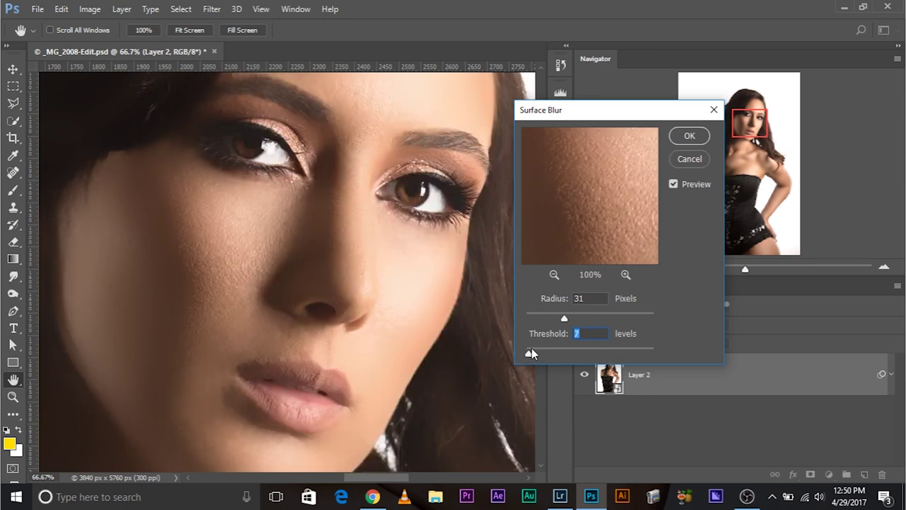
{"action": "scroll", "coordinate": [318, 158], "scroll_direction": "up", "scroll_amount": 3}
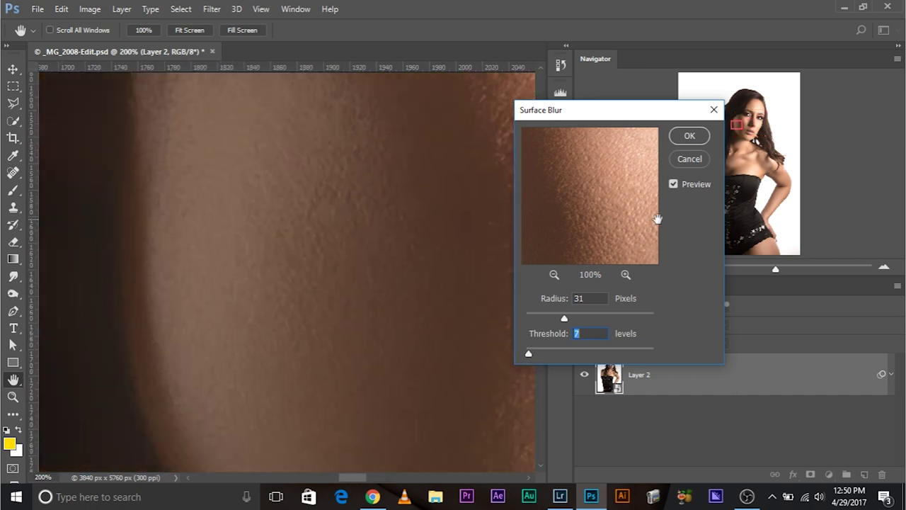
{"action": "left_click_drag", "start_coordinate": [348, 188], "coordinate": [287, 289]}
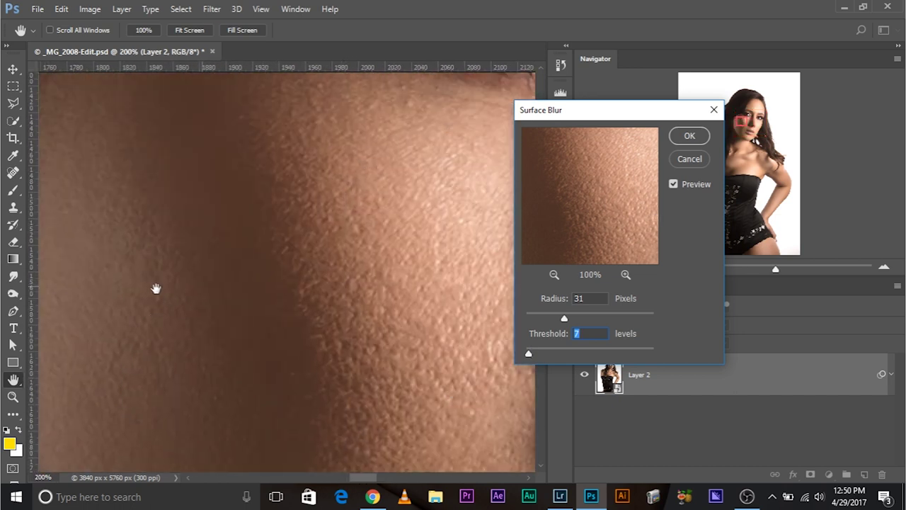
{"action": "left_click_drag", "start_coordinate": [156, 289], "coordinate": [99, 291]}
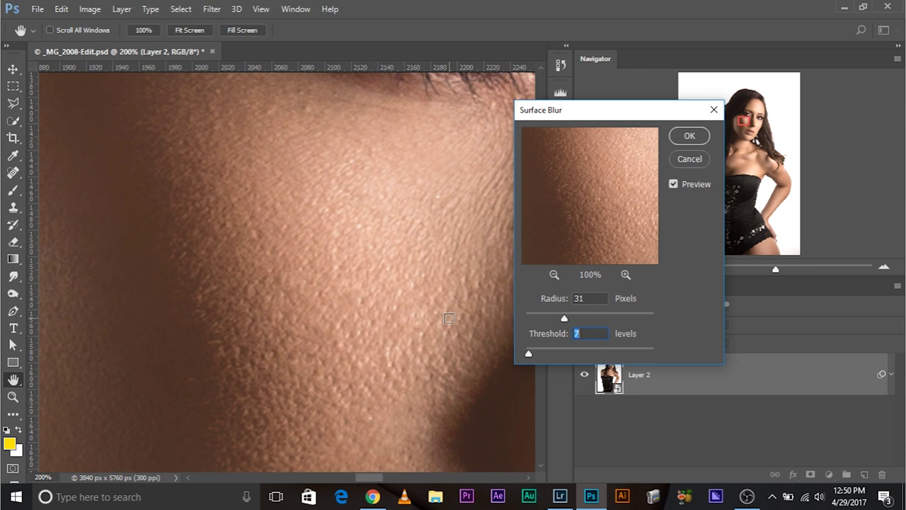
{"action": "left_click_drag", "start_coordinate": [428, 316], "coordinate": [389, 300]}
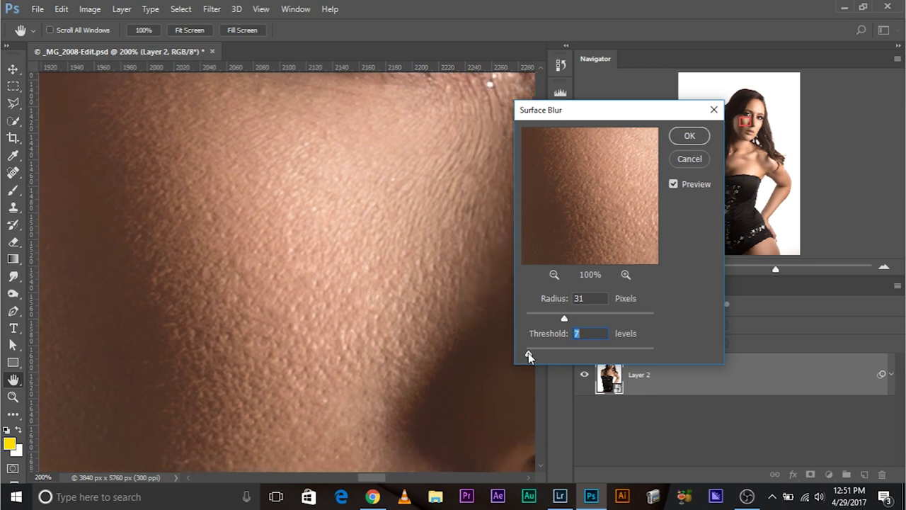
{"action": "left_click_drag", "start_coordinate": [528, 354], "coordinate": [531, 356]}
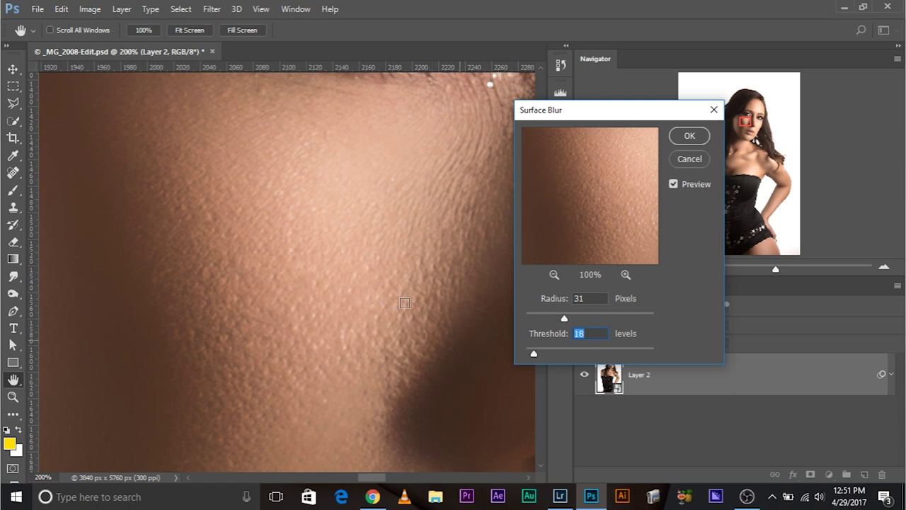
{"action": "left_click_drag", "start_coordinate": [360, 198], "coordinate": [194, 325]}
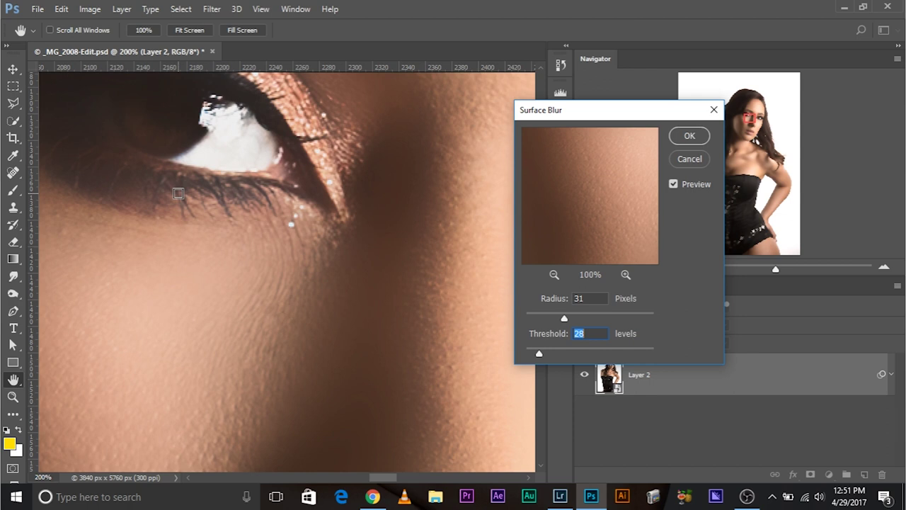
{"action": "key", "text": "ctrl+minus"}
{"action": "key", "text": "ctrl+minus"}
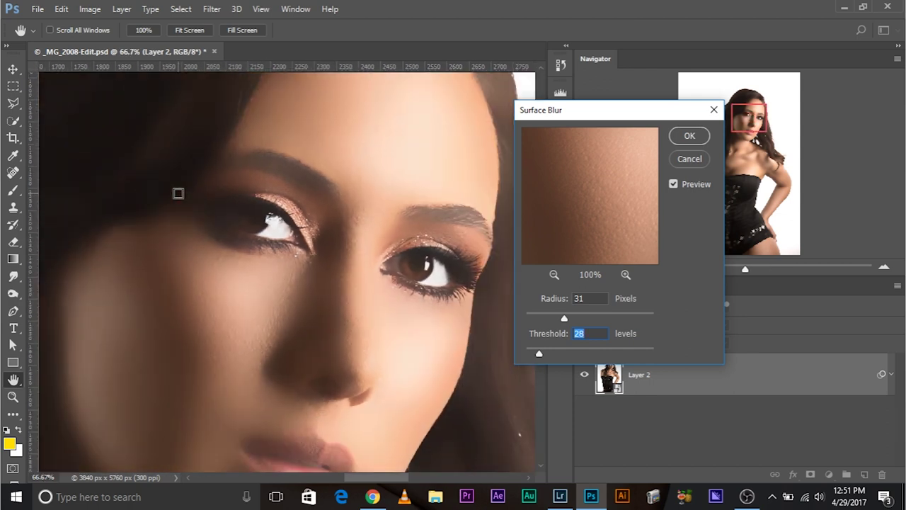
Step: Zoom to 100% and try raising the Surface Blur threshold up to 55 levels
{"action": "key", "text": "ctrl+plus"}
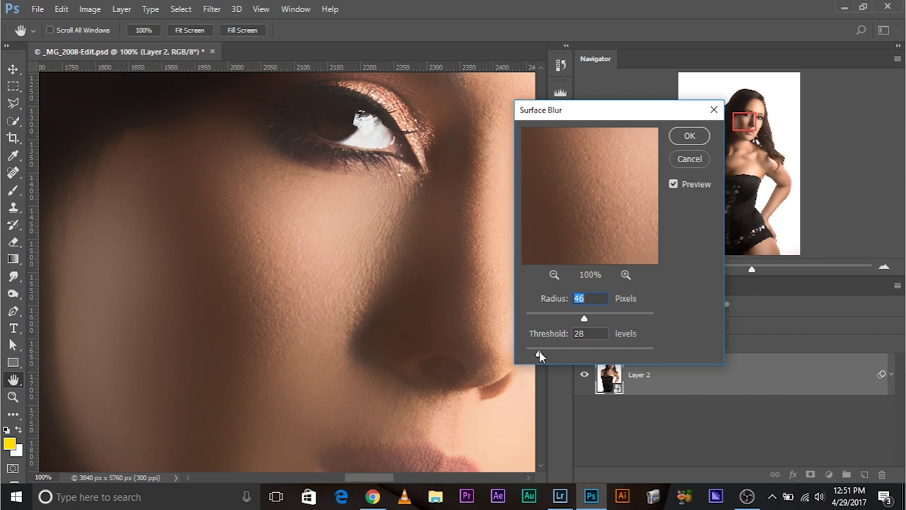
{"action": "left_click_drag", "start_coordinate": [537, 353], "coordinate": [543, 357]}
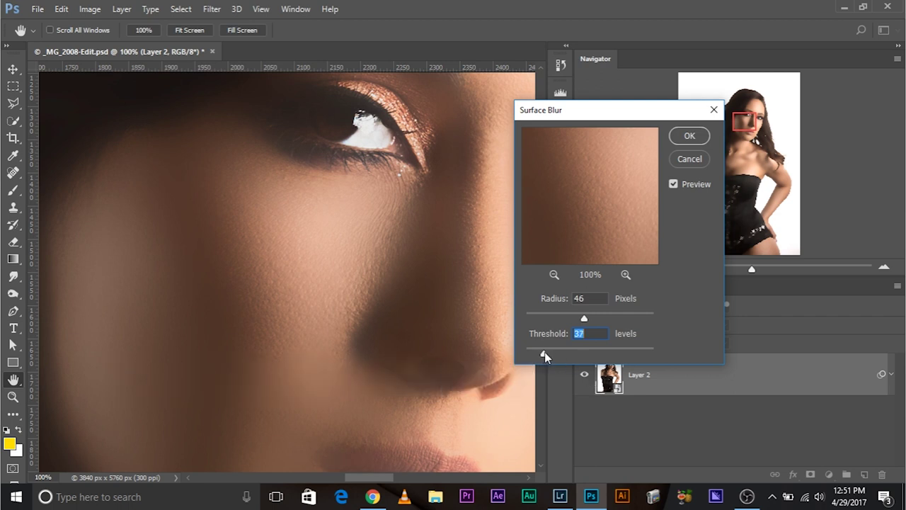
{"action": "left_click_drag", "start_coordinate": [544, 352], "coordinate": [548, 351]}
{"action": "left_click_drag", "start_coordinate": [545, 352], "coordinate": [551, 351]}
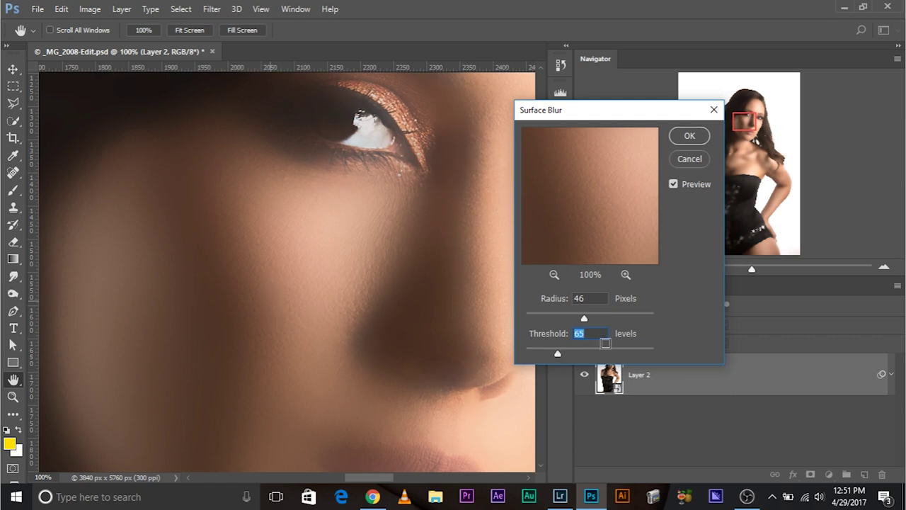
{"action": "type", "text": "55"}
Step: Settle on Radius 15 px and Threshold 40 levels and apply the Surface Blur
{"action": "left_click_drag", "start_coordinate": [577, 320], "coordinate": [549, 314]}
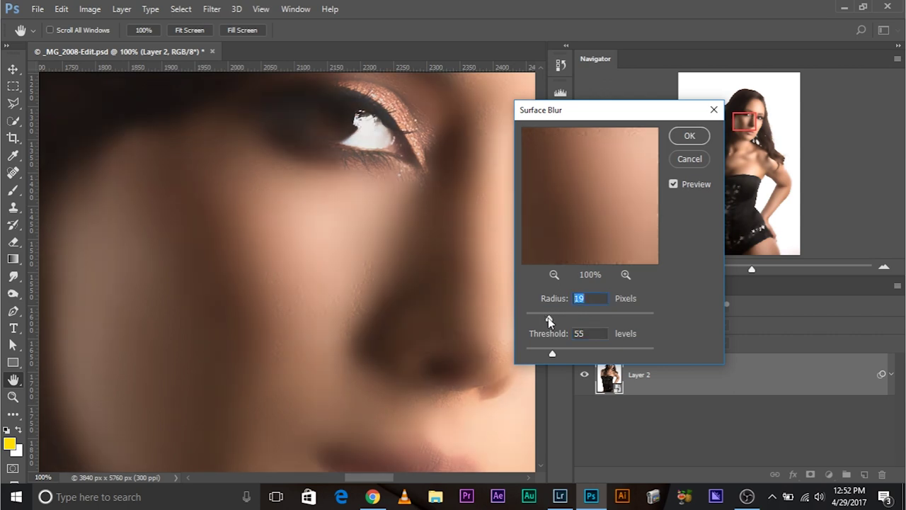
{"action": "left_click_drag", "start_coordinate": [546, 318], "coordinate": [537, 319]}
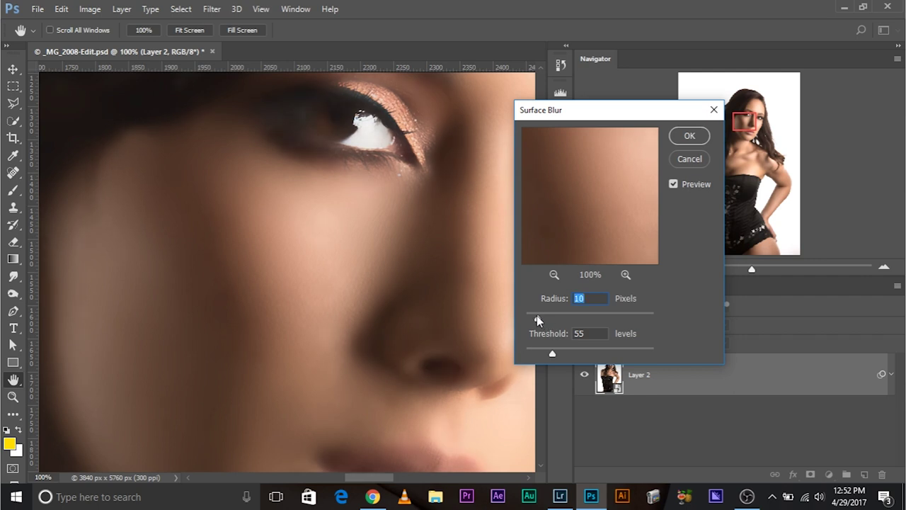
{"action": "left_click_drag", "start_coordinate": [536, 319], "coordinate": [542, 319]}
{"action": "left_click_drag", "start_coordinate": [554, 351], "coordinate": [548, 351]}
{"action": "type", "text": "40"}
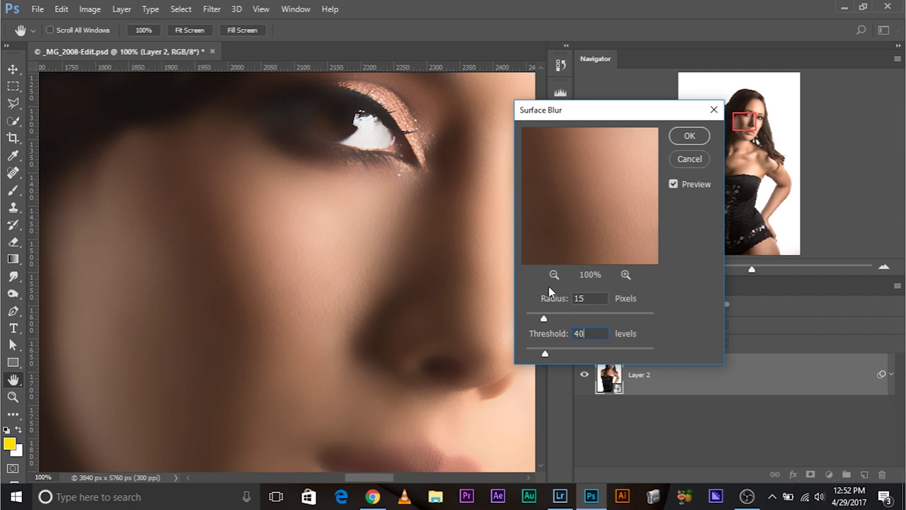
{"action": "key", "text": "shift+Tab"}
{"action": "left_click_drag", "start_coordinate": [537, 318], "coordinate": [542, 319]}
{"action": "left_click", "coordinate": [705, 135]}
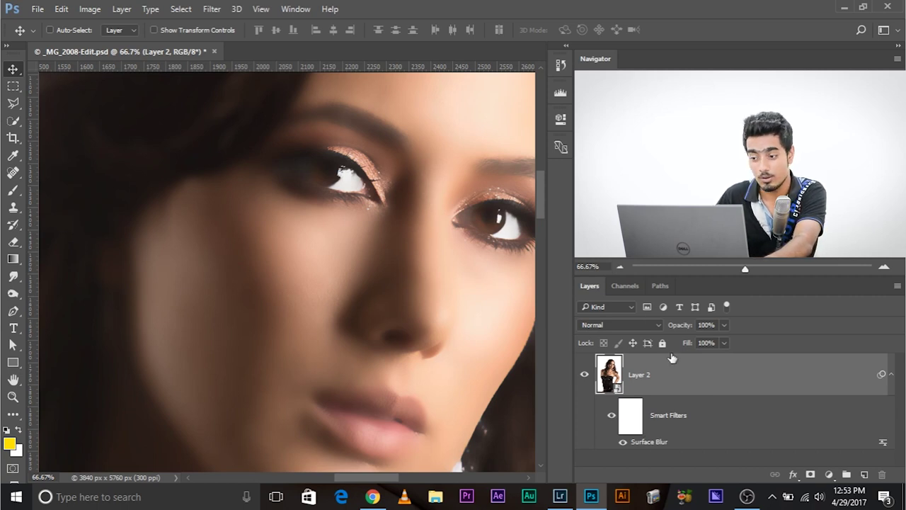
Step: On the Surface Blur filter mask, paint the blur back onto the cheek and chin with a soft brush
{"action": "left_click", "coordinate": [629, 417]}
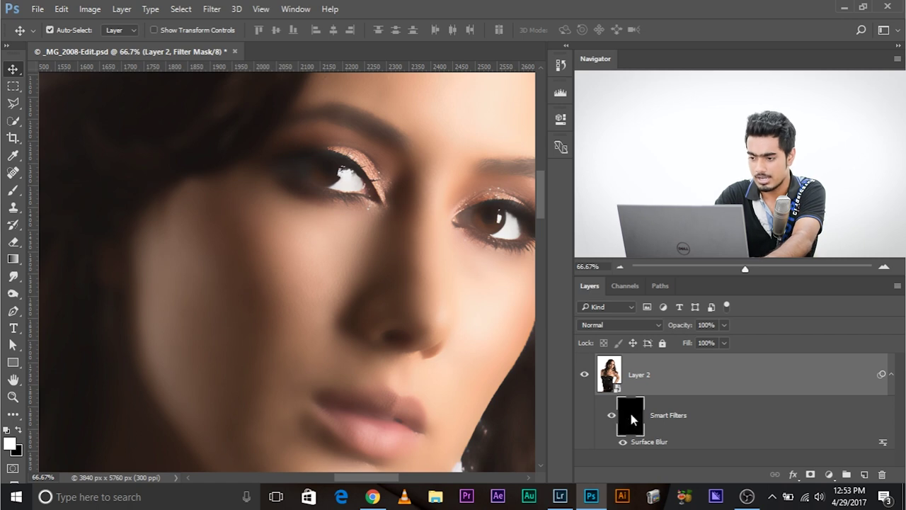
{"action": "left_click", "coordinate": [12, 190]}
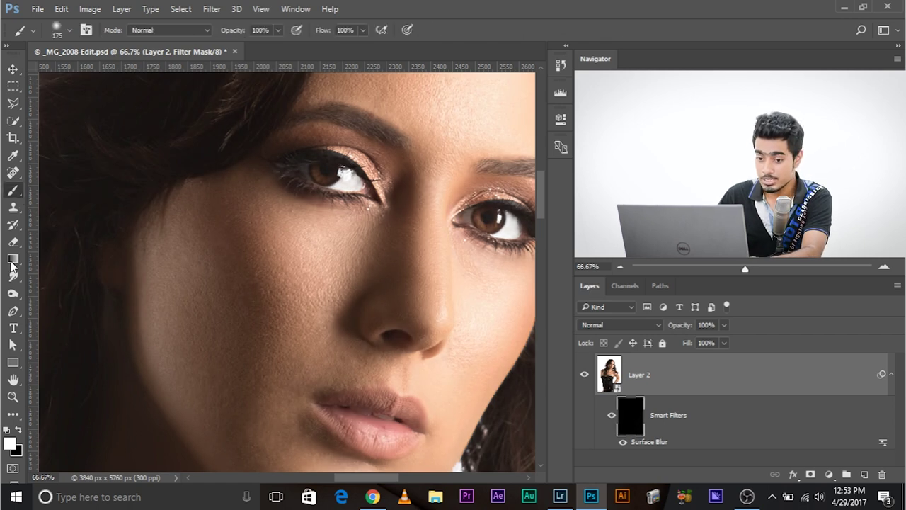
{"action": "right_click", "coordinate": [293, 290], "text": "alt"}
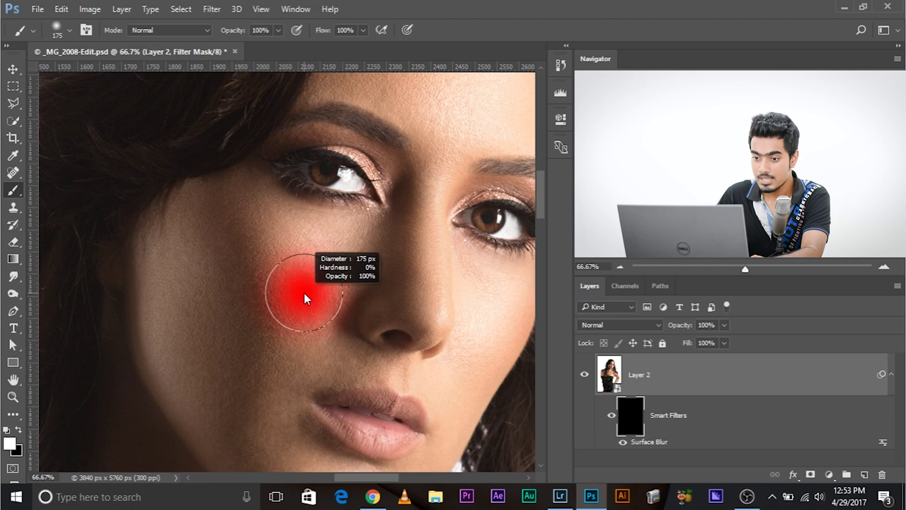
{"action": "left_click", "coordinate": [269, 266]}
{"action": "mouse_move", "coordinate": [269, 266]}
{"action": "left_mouse_down"}
{"action": "mouse_move", "coordinate": [238, 212]}
{"action": "mouse_move", "coordinate": [323, 252]}
{"action": "mouse_move", "coordinate": [318, 300]}
{"action": "mouse_move", "coordinate": [229, 252]}
{"action": "mouse_move", "coordinate": [186, 283]}
{"action": "left_mouse_up"}
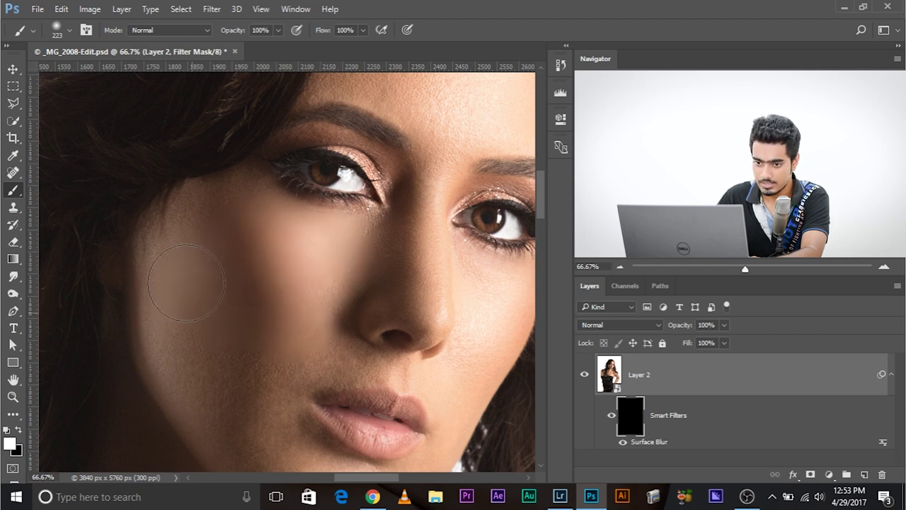
{"action": "left_click_drag", "start_coordinate": [257, 264], "coordinate": [228, 167]}
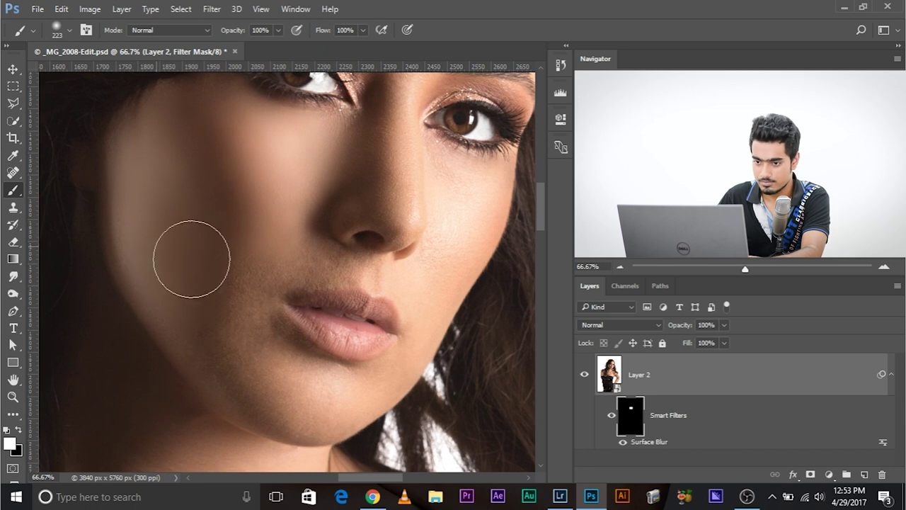
{"action": "right_click", "coordinate": [245, 325], "text": "alt"}
{"action": "mouse_move", "coordinate": [231, 301]}
{"action": "left_mouse_down"}
{"action": "mouse_move", "coordinate": [293, 359]}
{"action": "mouse_move", "coordinate": [347, 383]}
{"action": "mouse_move", "coordinate": [272, 374]}
{"action": "mouse_move", "coordinate": [233, 336]}
{"action": "mouse_move", "coordinate": [241, 387]}
{"action": "mouse_move", "coordinate": [227, 381]}
{"action": "mouse_move", "coordinate": [274, 424]}
{"action": "left_mouse_up"}
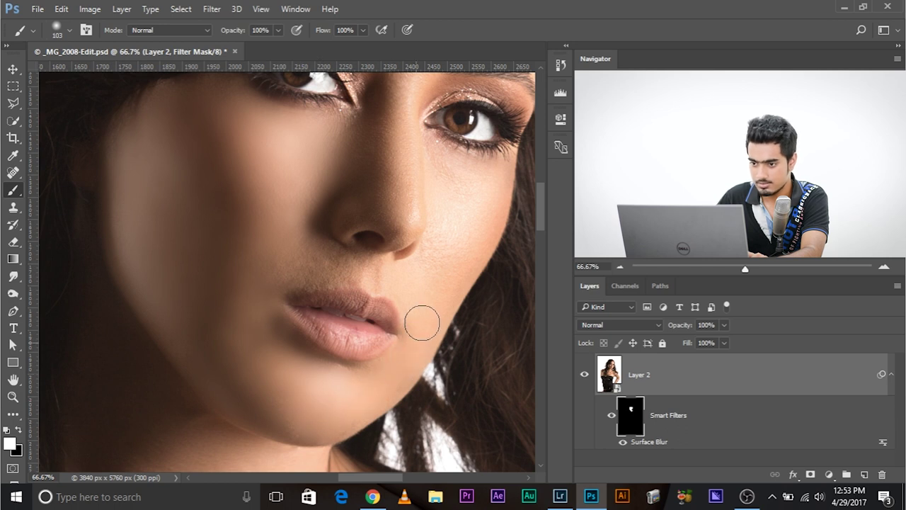
Step: Paint the blur back across the forehead, then zoom out and enlarge the brush to 358 px
{"action": "left_click_drag", "start_coordinate": [438, 249], "coordinate": [332, 394]}
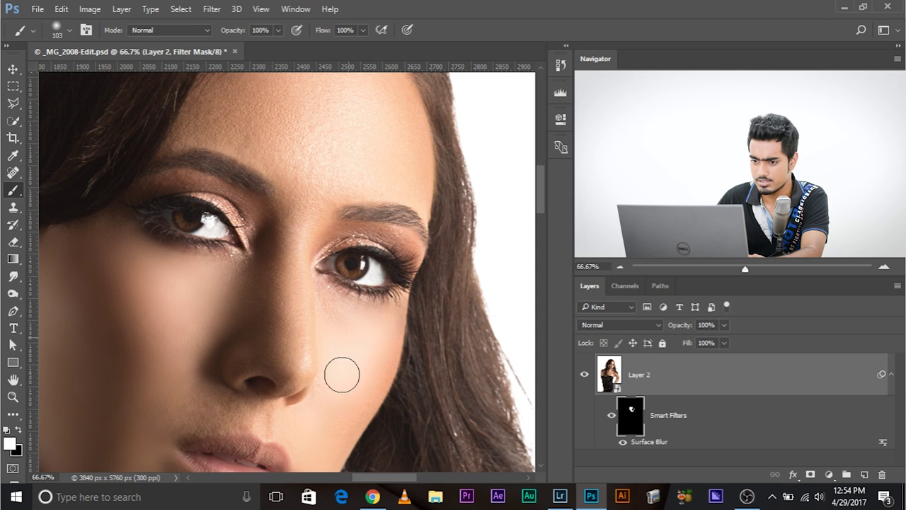
{"action": "left_click_drag", "start_coordinate": [340, 373], "coordinate": [378, 376]}
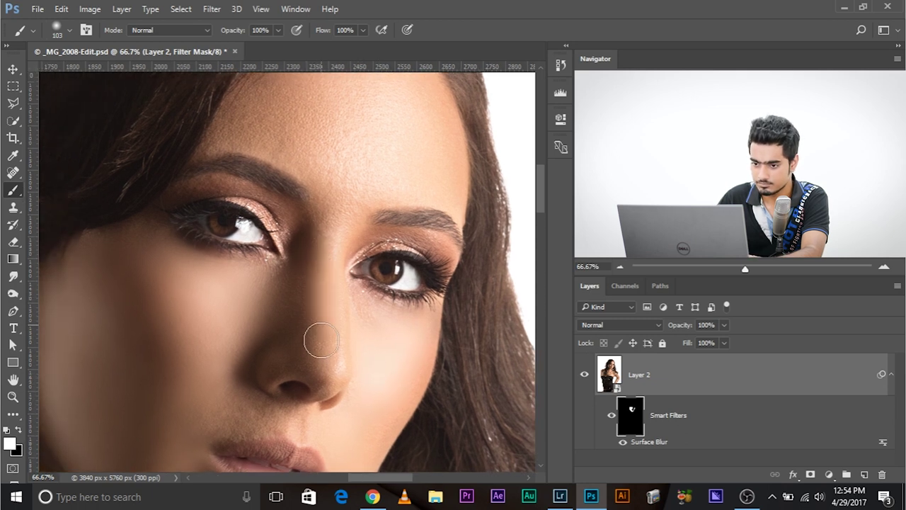
{"action": "left_click_drag", "start_coordinate": [345, 327], "coordinate": [375, 266]}
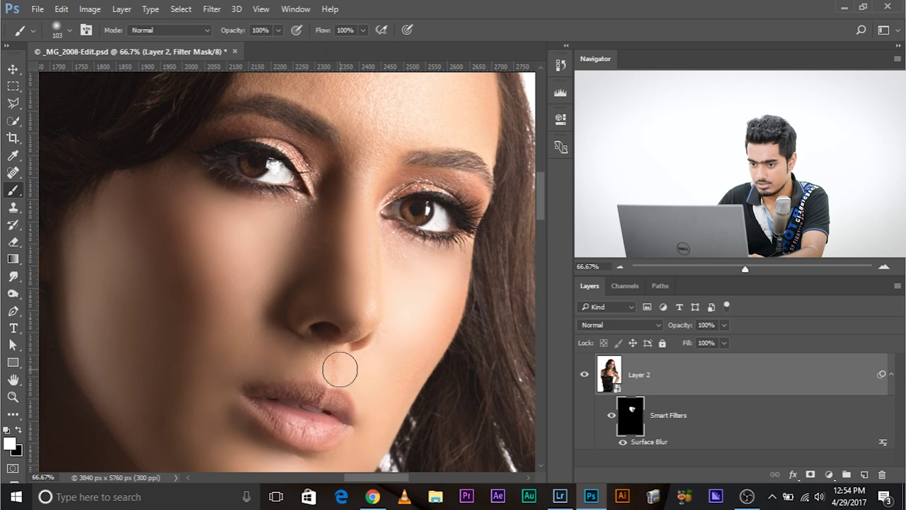
{"action": "left_click_drag", "start_coordinate": [369, 323], "coordinate": [330, 503]}
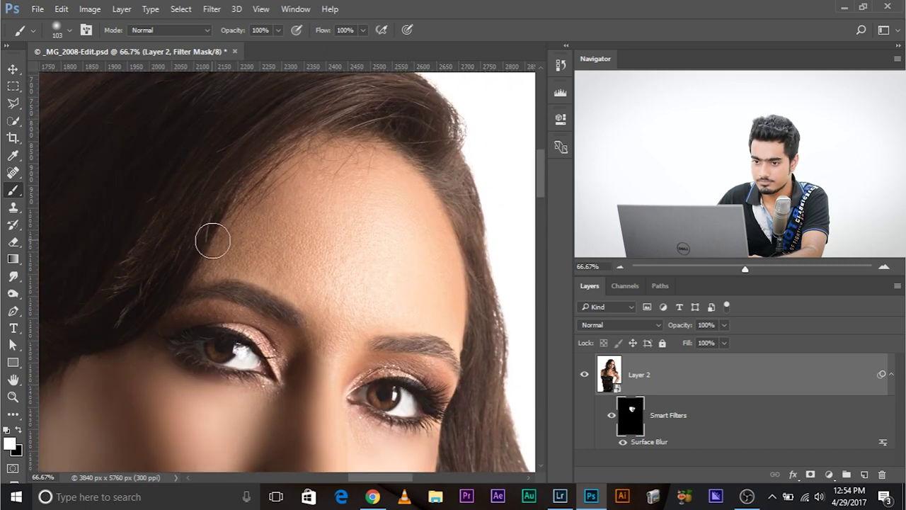
{"action": "right_click", "coordinate": [304, 239], "text": "alt"}
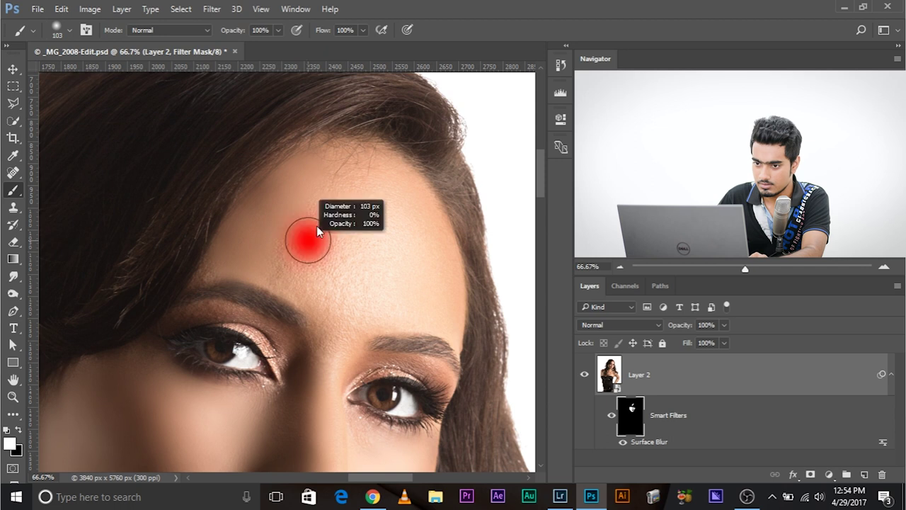
{"action": "mouse_move", "coordinate": [315, 216]}
{"action": "left_mouse_down"}
{"action": "mouse_move", "coordinate": [335, 212]}
{"action": "mouse_move", "coordinate": [360, 267]}
{"action": "mouse_move", "coordinate": [400, 222]}
{"action": "mouse_move", "coordinate": [356, 313]}
{"action": "left_mouse_up"}
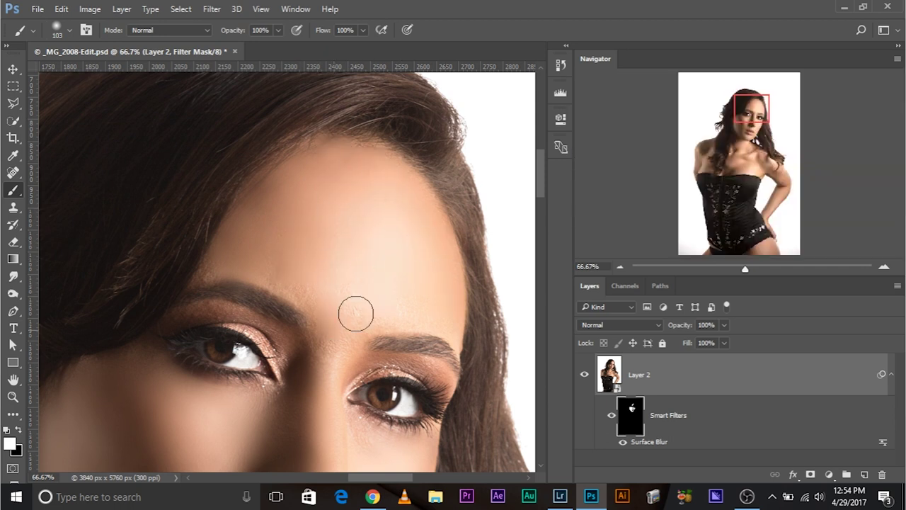
{"action": "key", "text": "ctrl+minus"}
{"action": "key", "text": "ctrl+minus"}
{"action": "scroll", "coordinate": [259, 387], "scroll_direction": "down", "scroll_amount": 5}
{"action": "right_click", "coordinate": [411, 378], "text": "alt"}
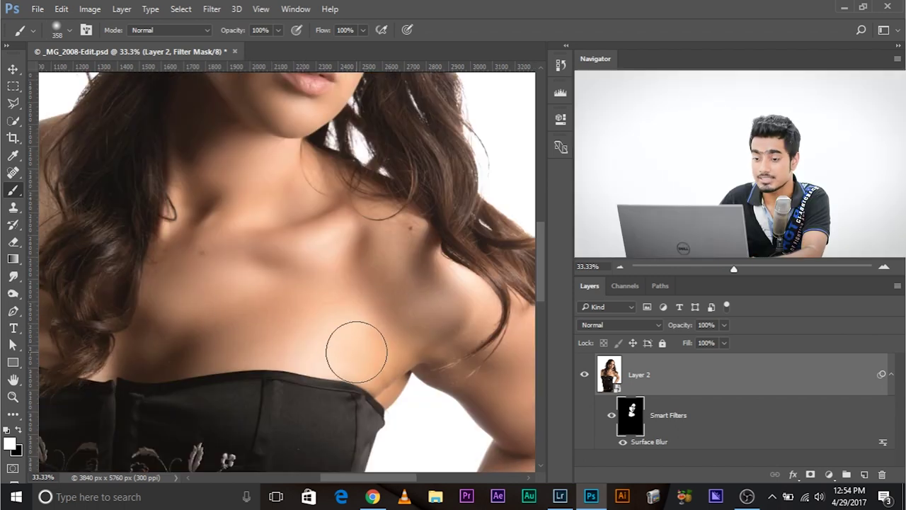
Step: Paint the filter mask over the shoulder and collarbone to reveal the smoothing there
{"action": "scroll", "coordinate": [289, 325], "scroll_direction": "up", "scroll_amount": 2}
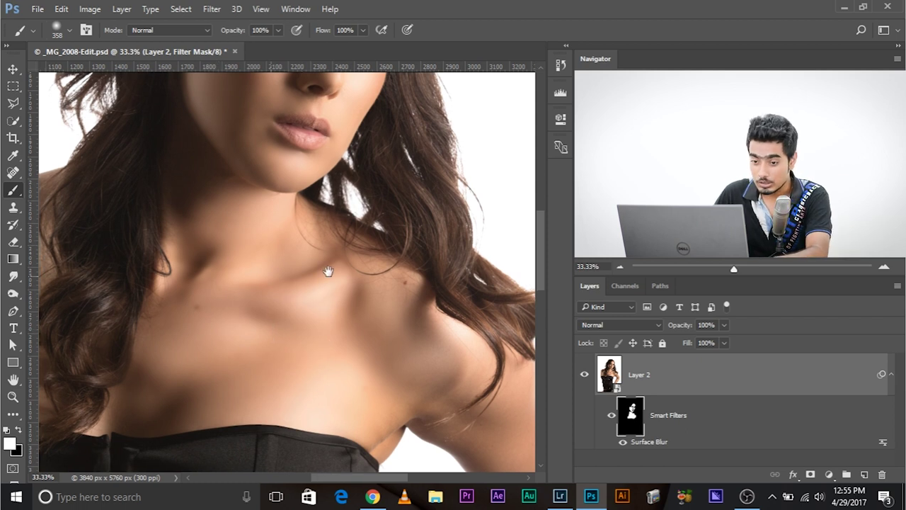
{"action": "scroll", "coordinate": [344, 269], "scroll_direction": "left", "scroll_amount": 3}
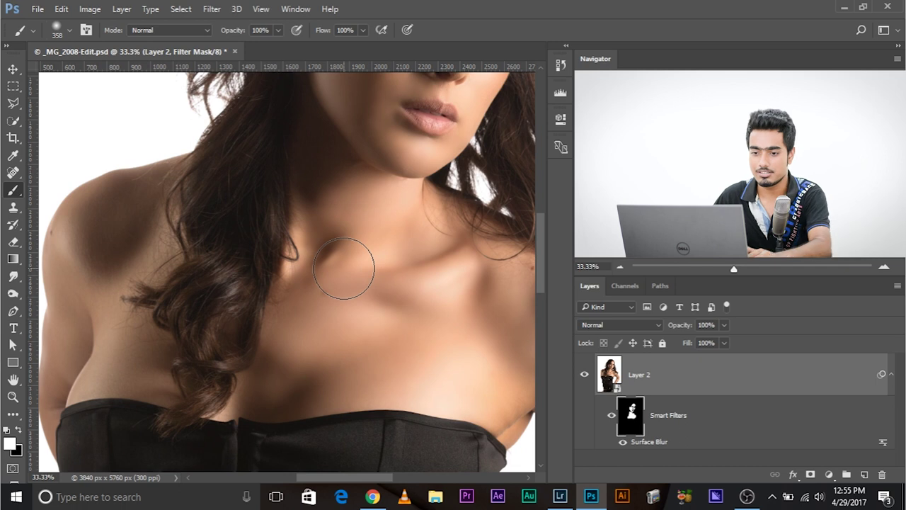
{"action": "mouse_move", "coordinate": [115, 208]}
{"action": "left_mouse_down"}
{"action": "mouse_move", "coordinate": [89, 247]}
{"action": "mouse_move", "coordinate": [136, 238]}
{"action": "mouse_move", "coordinate": [113, 260]}
{"action": "mouse_move", "coordinate": [117, 365]}
{"action": "mouse_move", "coordinate": [208, 349]}
{"action": "left_mouse_up"}
{"action": "key", "text": "space"}
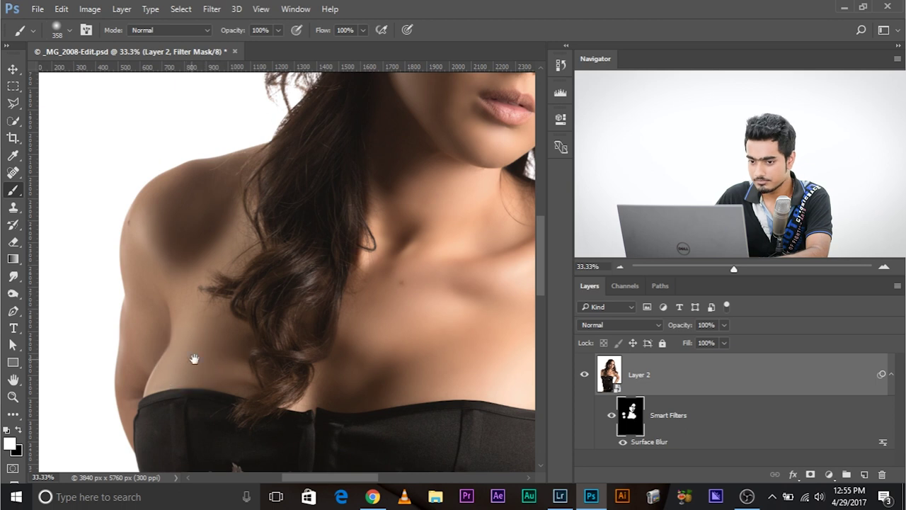
{"action": "scroll", "coordinate": [194, 358], "scroll_direction": "right", "scroll_amount": 8}
{"action": "left_click_drag", "start_coordinate": [273, 338], "coordinate": [357, 348]}
{"action": "scroll", "coordinate": [356, 348], "scroll_direction": "down", "scroll_amount": 2}
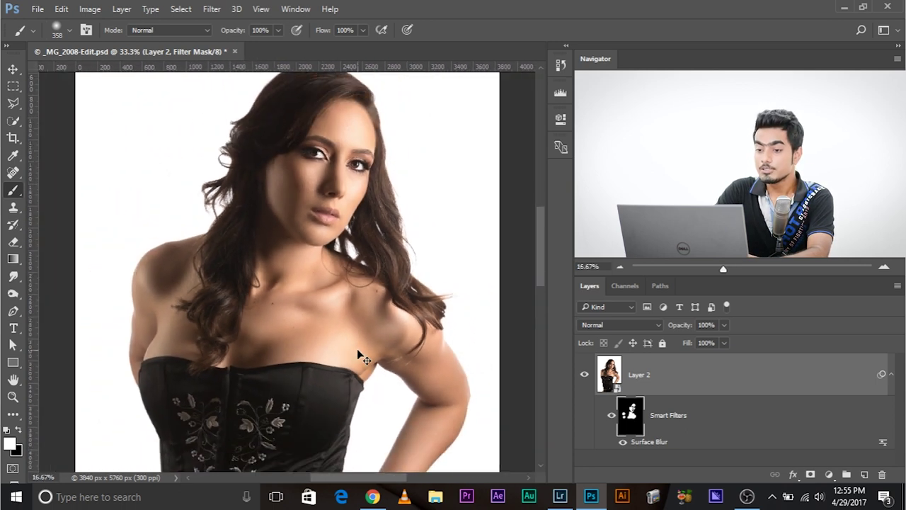
{"action": "scroll", "coordinate": [356, 348], "scroll_direction": "up", "scroll_amount": 1}
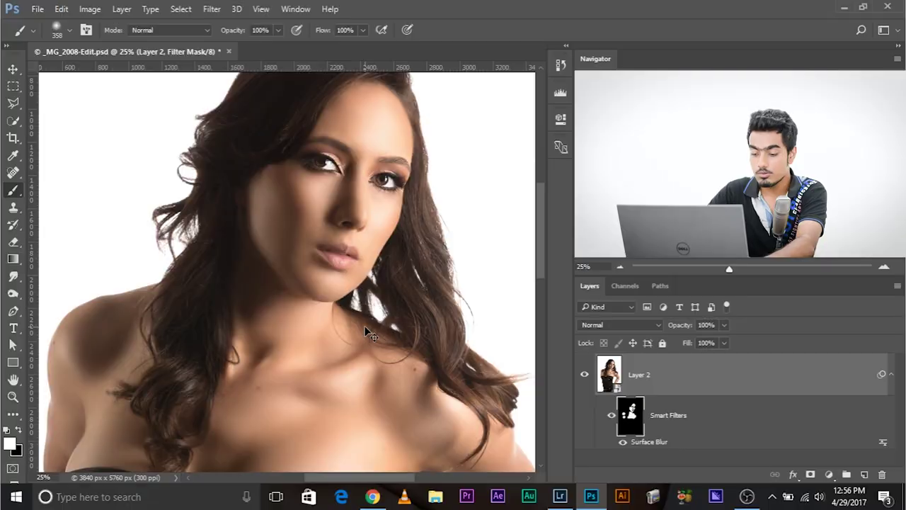
Step: Create a new layer named Skin Texture Pebble in Overlay mode, filled with 50% gray
{"action": "key", "text": "ctrl+shift+n"}
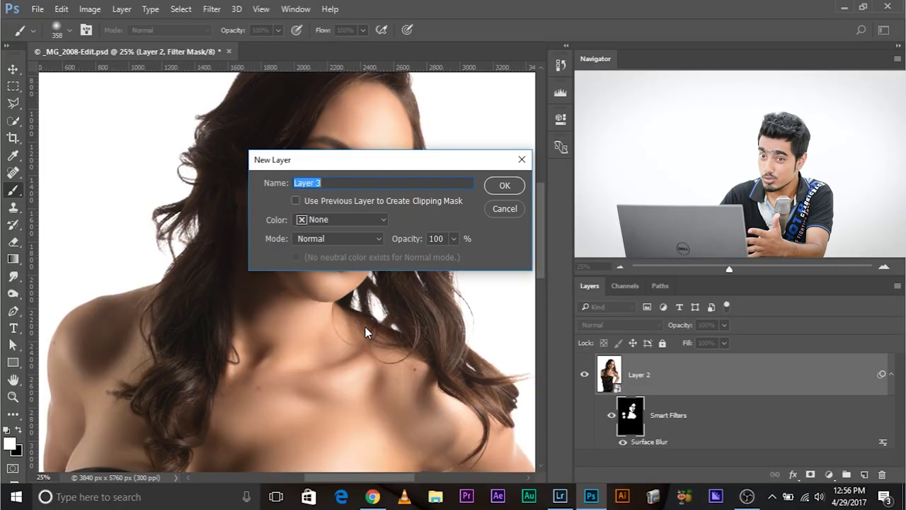
{"action": "left_click", "coordinate": [122, 8]}
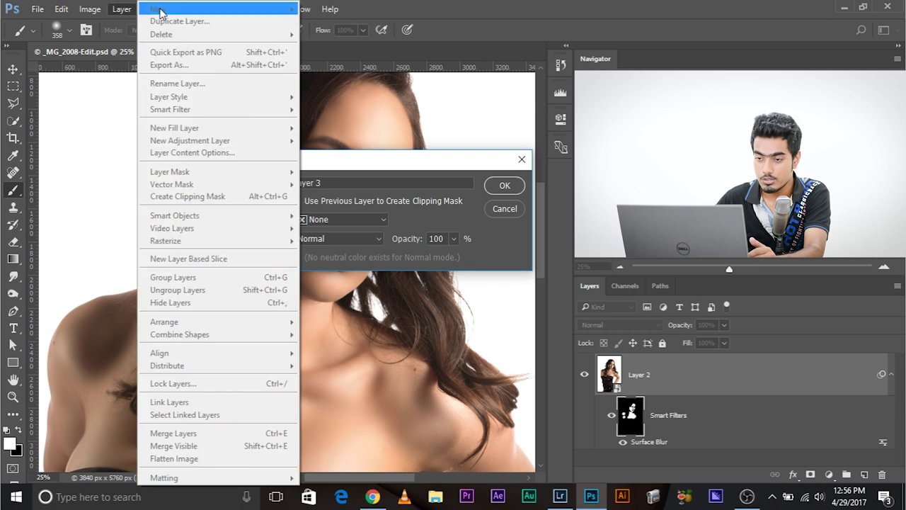
{"action": "key", "text": "Escape"}
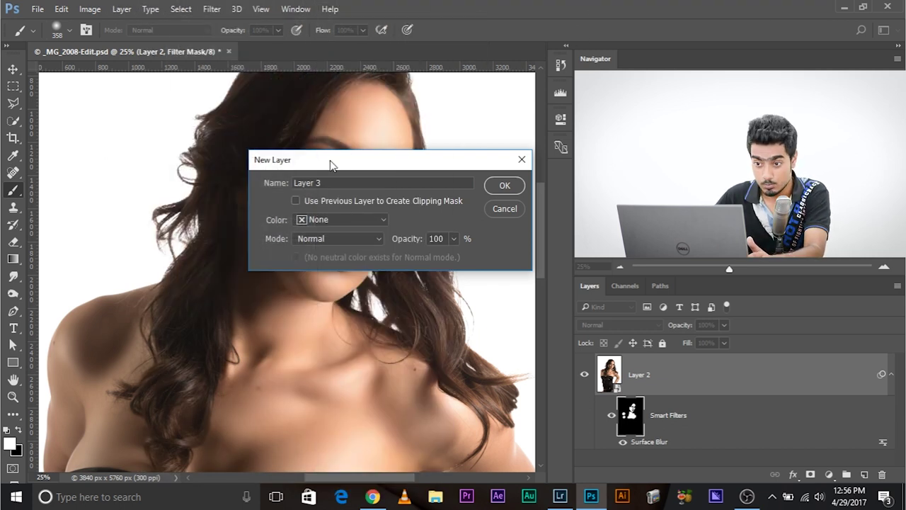
{"action": "left_click", "coordinate": [339, 183]}
{"action": "type", "text": "Skin Texture Pebble"}
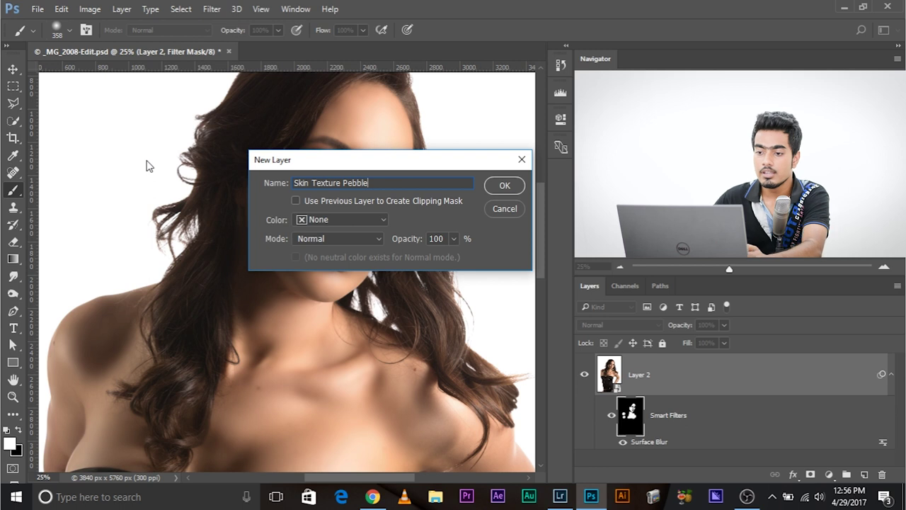
{"action": "left_click", "coordinate": [334, 238]}
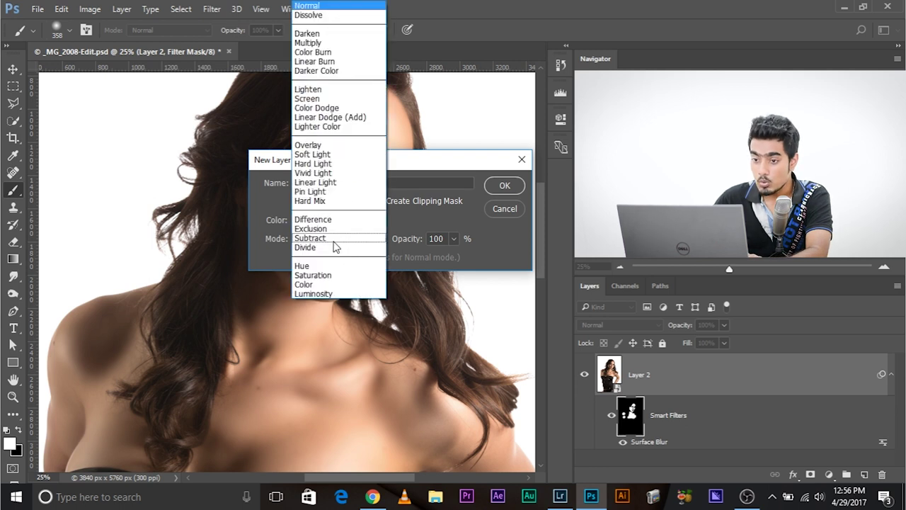
{"action": "left_click", "coordinate": [327, 151]}
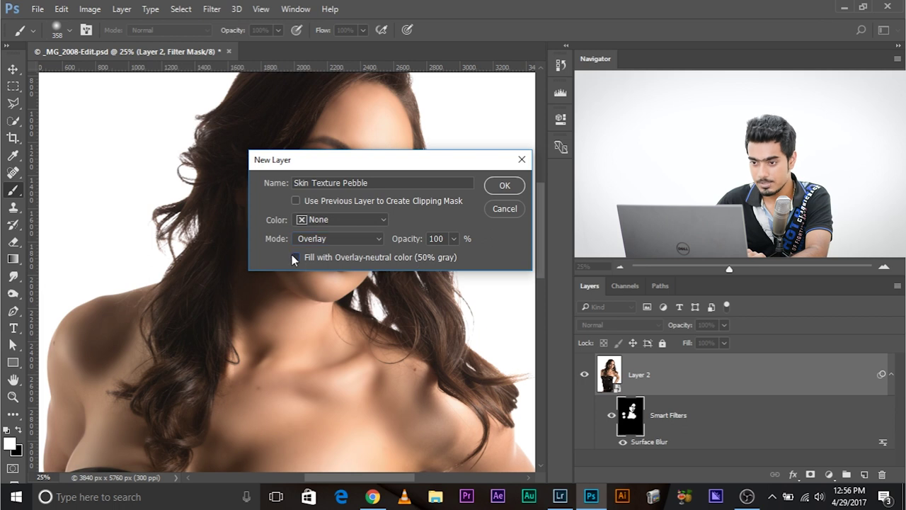
{"action": "left_click", "coordinate": [503, 186]}
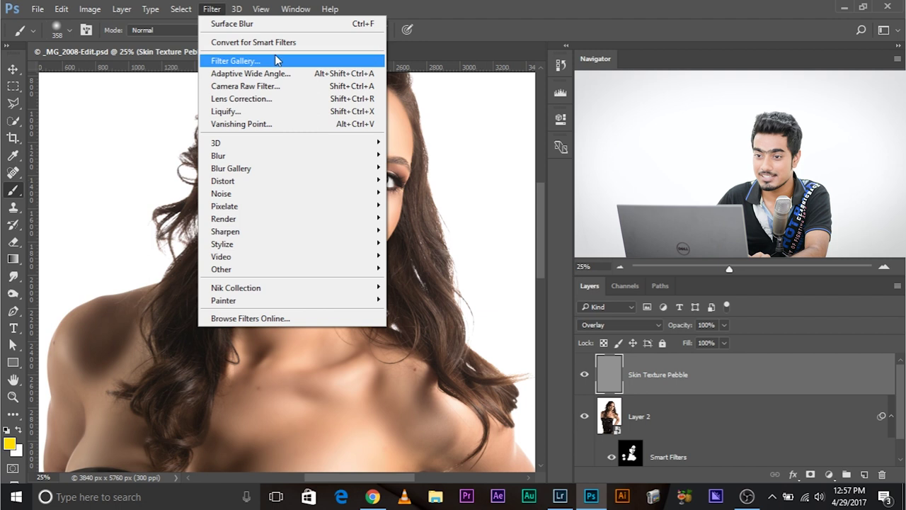
Step: Convert the Skin Texture Pebble layer for Smart Filters, accepting the smart object alert
{"action": "left_click", "coordinate": [243, 42]}
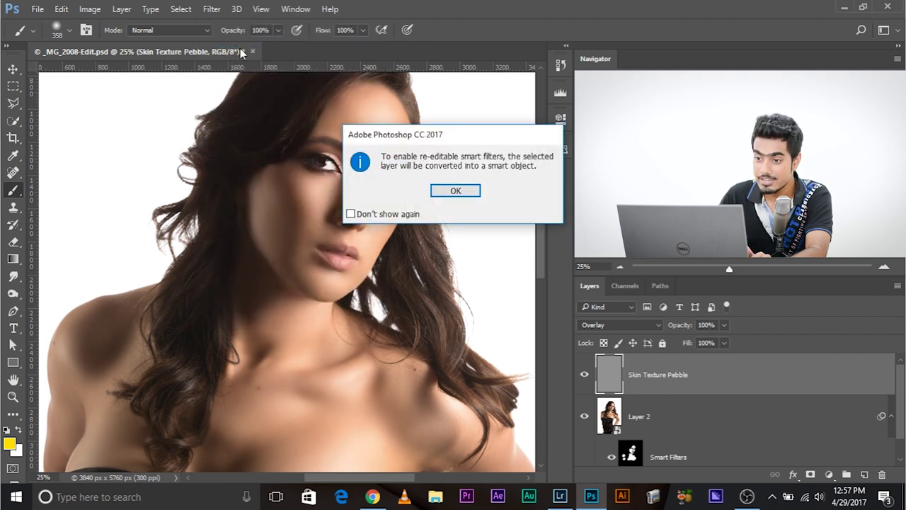
{"action": "left_click", "coordinate": [439, 195]}
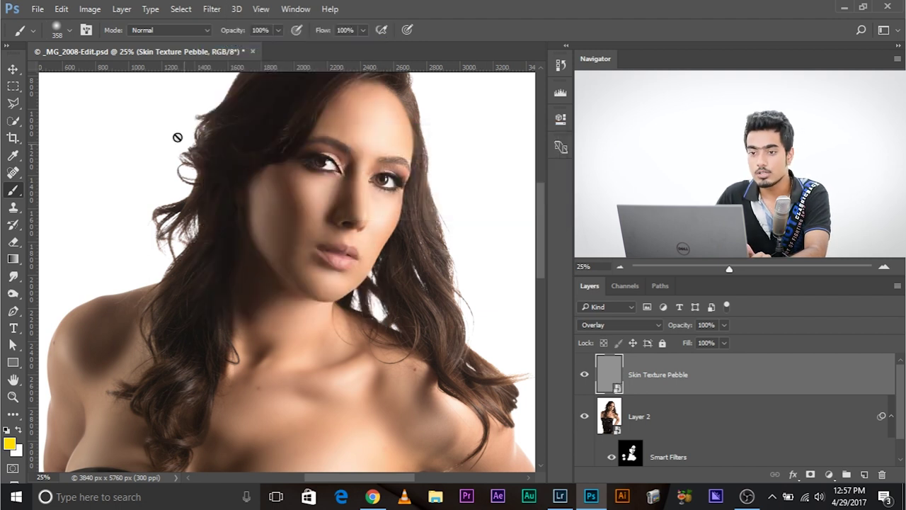
{"action": "left_click", "coordinate": [212, 9]}
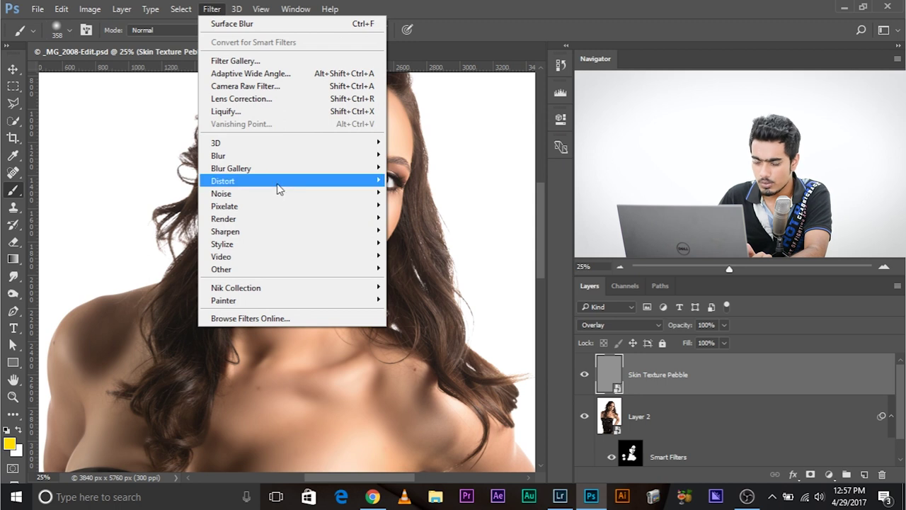
Step: Add a 35% Uniform Monochromatic Add Noise smart filter to the Skin Texture Pebble layer
{"action": "mouse_move", "coordinate": [290, 194]}
{"action": "left_click", "coordinate": [405, 198]}
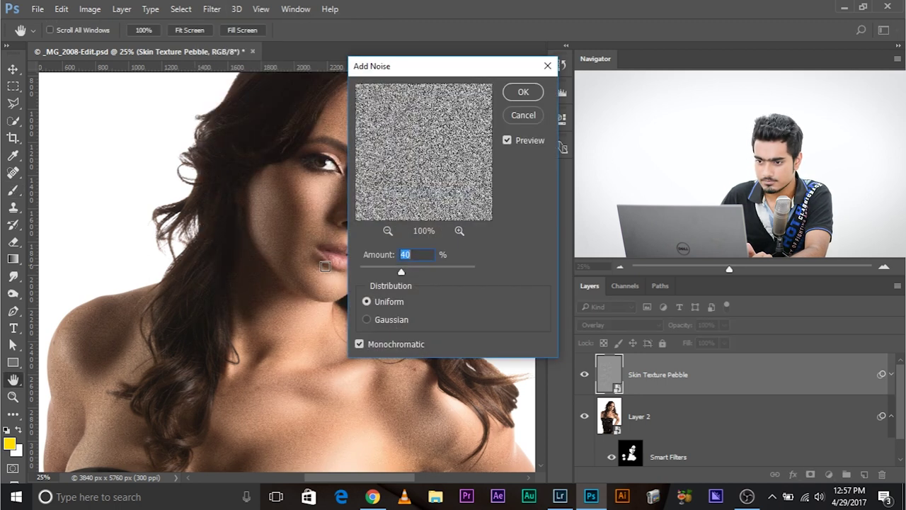
{"action": "left_click_drag", "start_coordinate": [424, 73], "coordinate": [506, 88]}
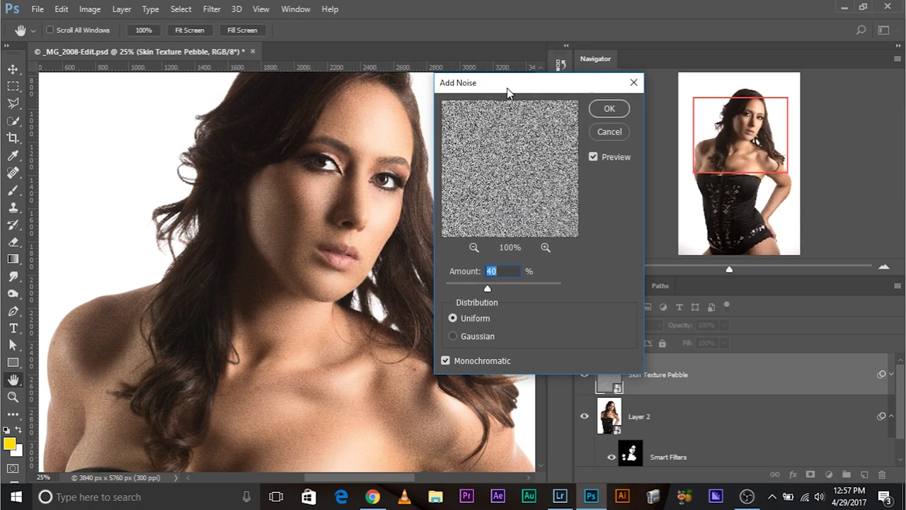
{"action": "key", "text": "ctrl+plus"}
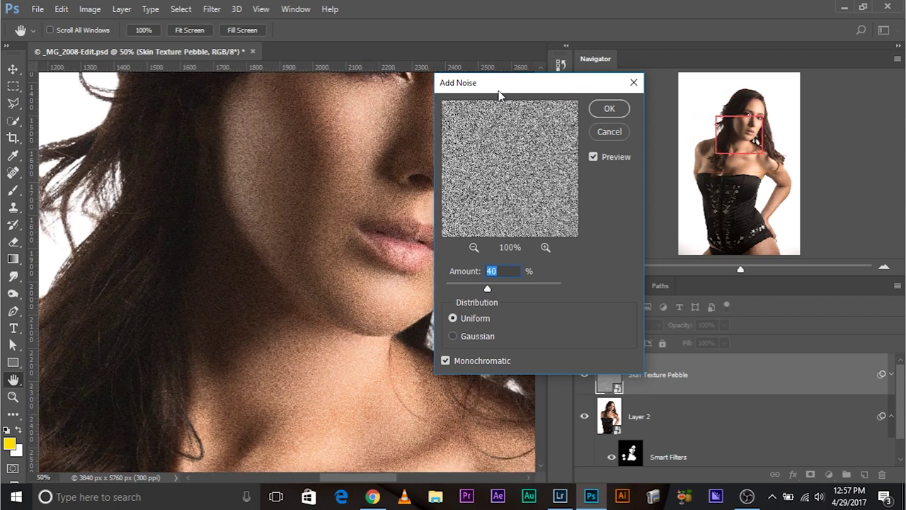
{"action": "left_click_drag", "start_coordinate": [328, 233], "coordinate": [229, 303]}
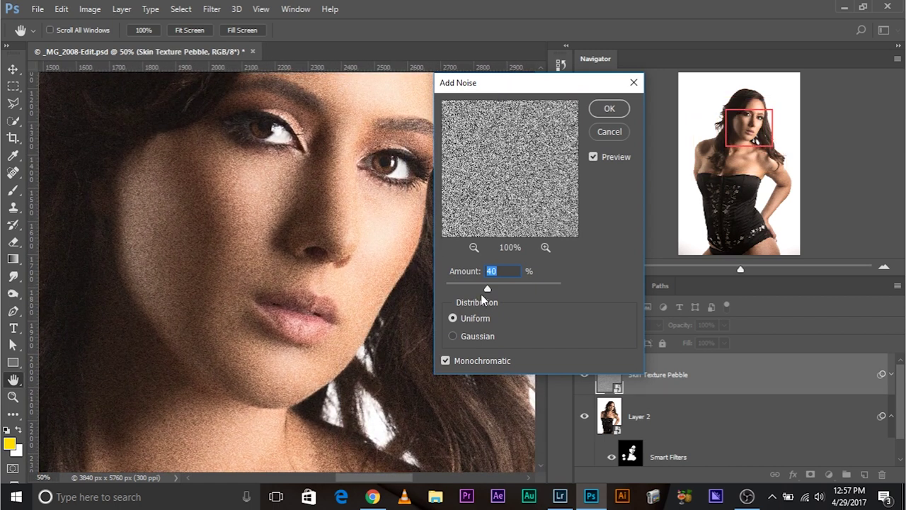
{"action": "type", "text": "35"}
{"action": "left_click", "coordinate": [608, 108]}
{"action": "key", "text": "b"}
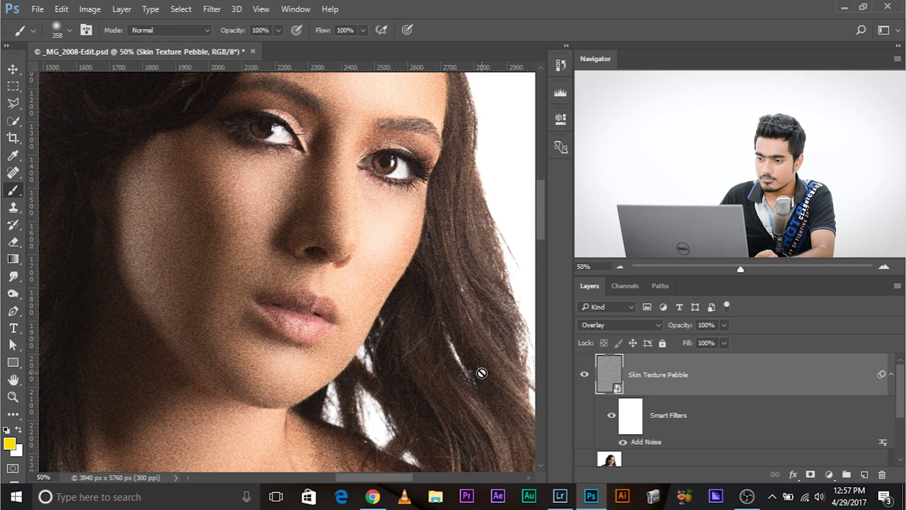
Step: Soften the texture layer's grain with a Gaussian Blur smart filter of about 3.5 pixels
{"action": "key", "text": "ctrl+plus"}
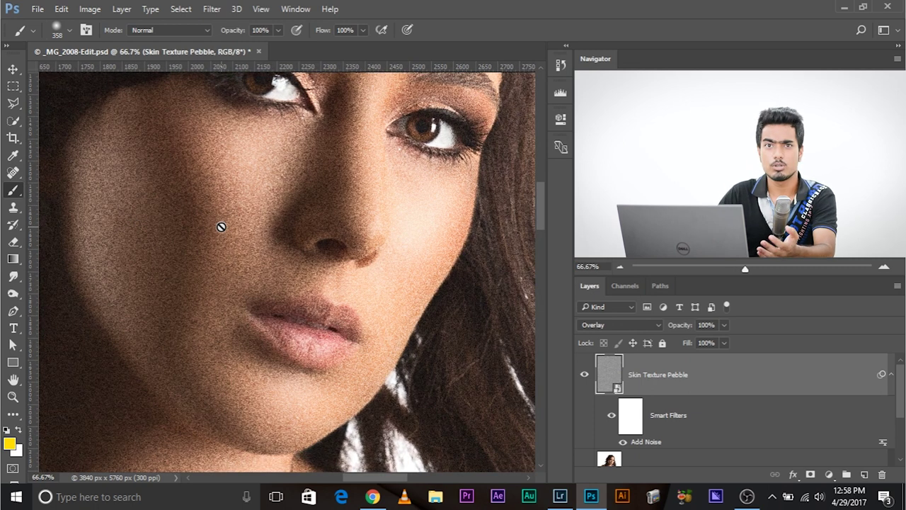
{"action": "left_click", "coordinate": [211, 8]}
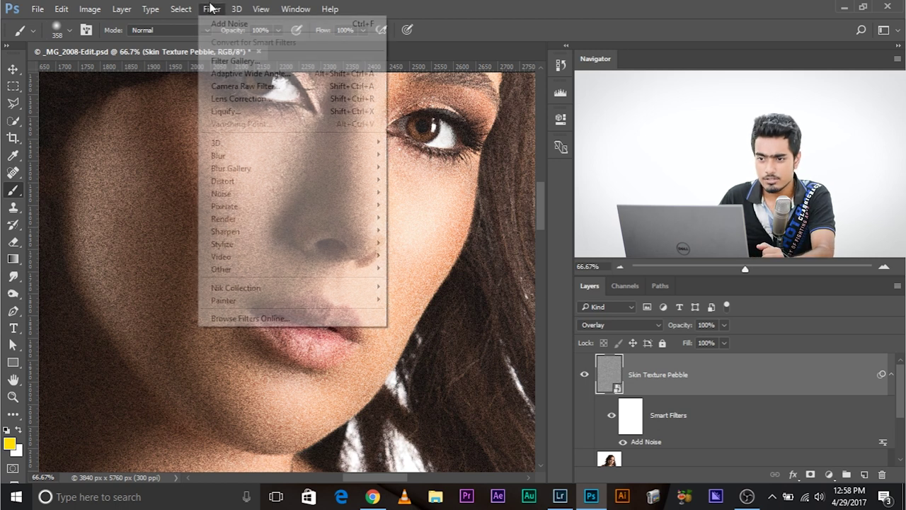
{"action": "mouse_move", "coordinate": [273, 154]}
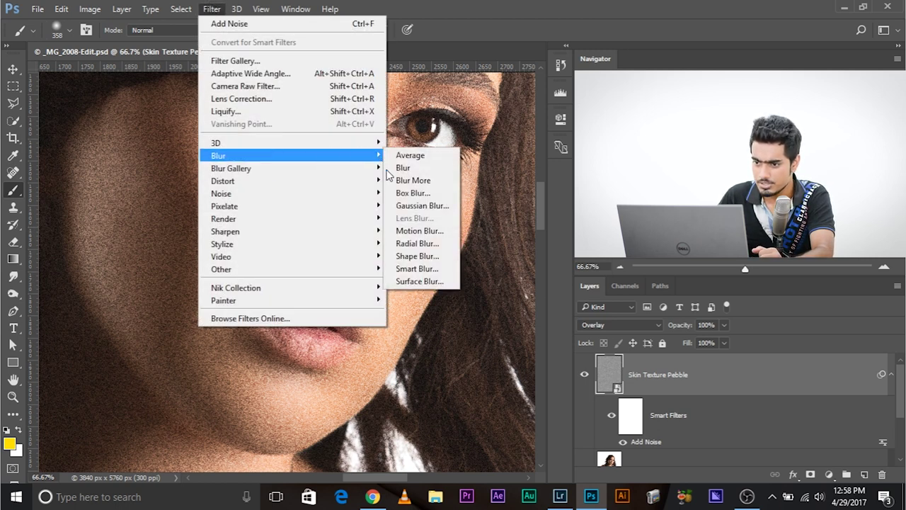
{"action": "left_click", "coordinate": [407, 206]}
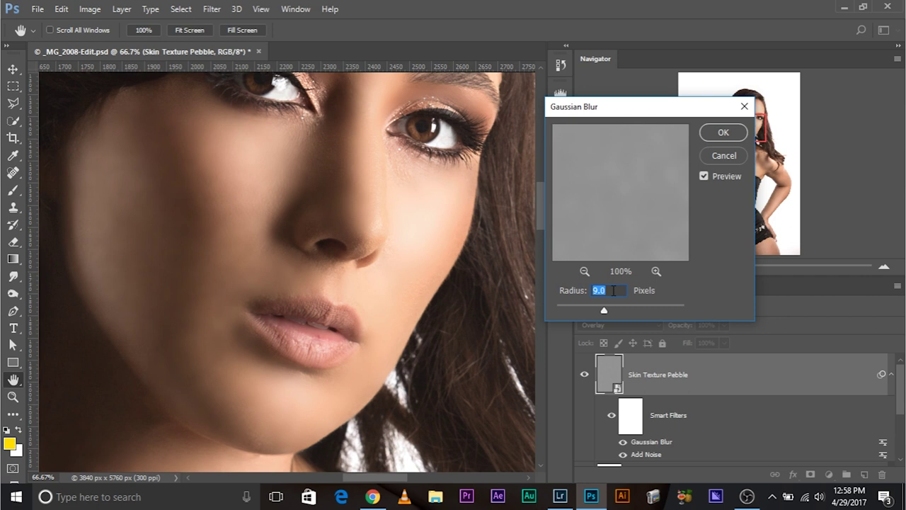
{"action": "type", "text": "3.5"}
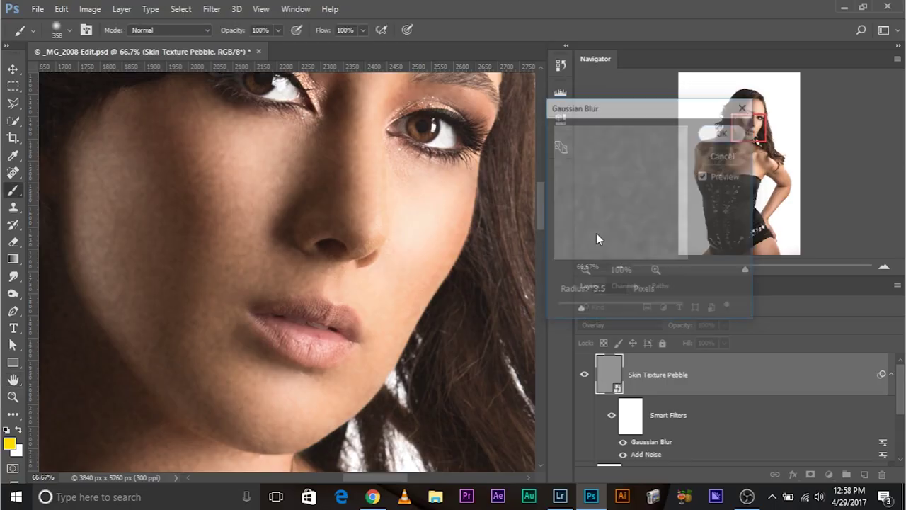
{"action": "key", "text": "b"}
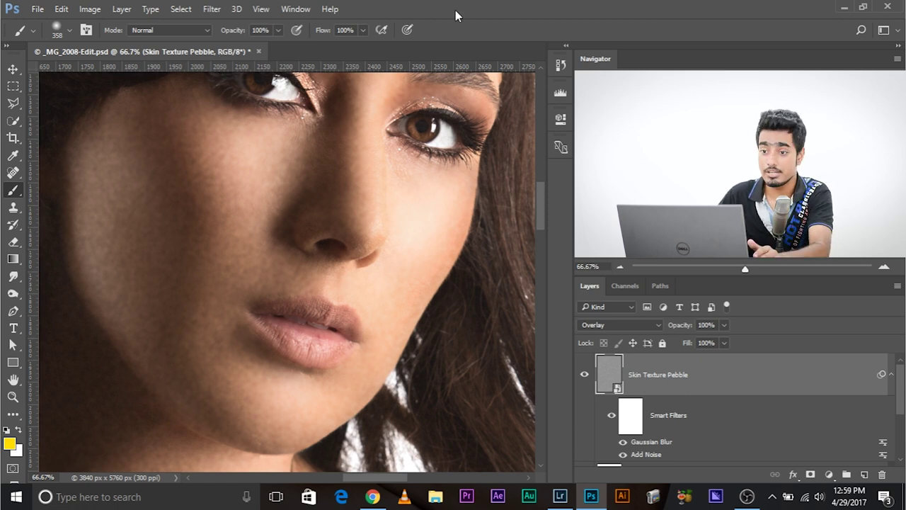
Step: Start a Smart Sharpen smart filter on Skin Texture Pebble with Radius set to 7 px
{"action": "left_click", "coordinate": [210, 8]}
{"action": "left_click", "coordinate": [210, 8]}
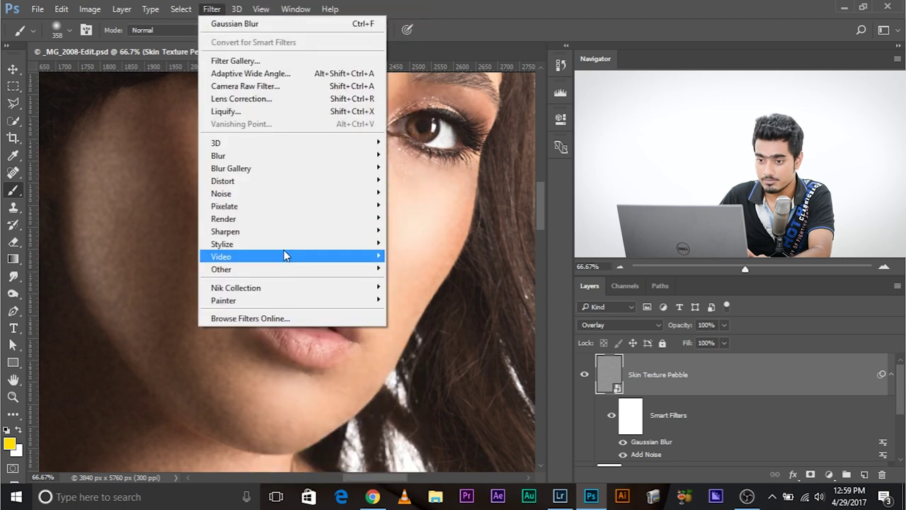
{"action": "mouse_move", "coordinate": [297, 233]}
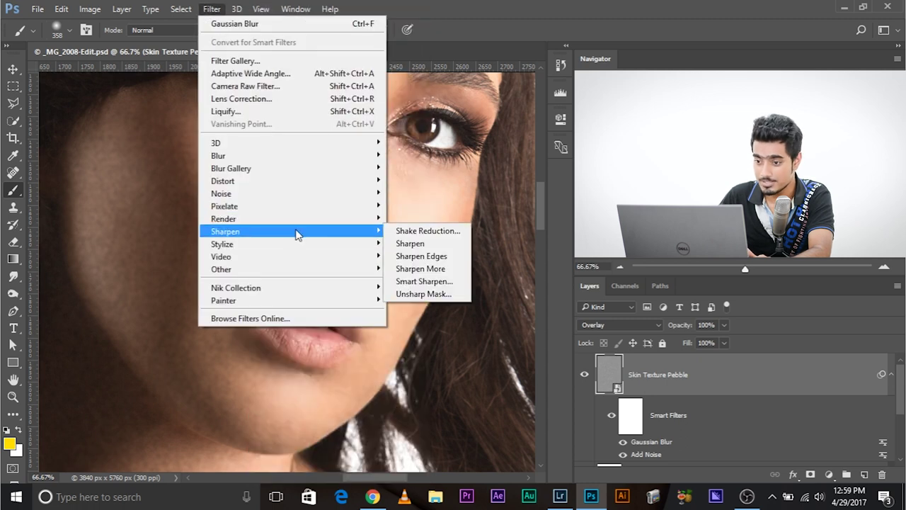
{"action": "left_click", "coordinate": [445, 281]}
{"action": "left_click_drag", "start_coordinate": [571, 105], "coordinate": [459, 201]}
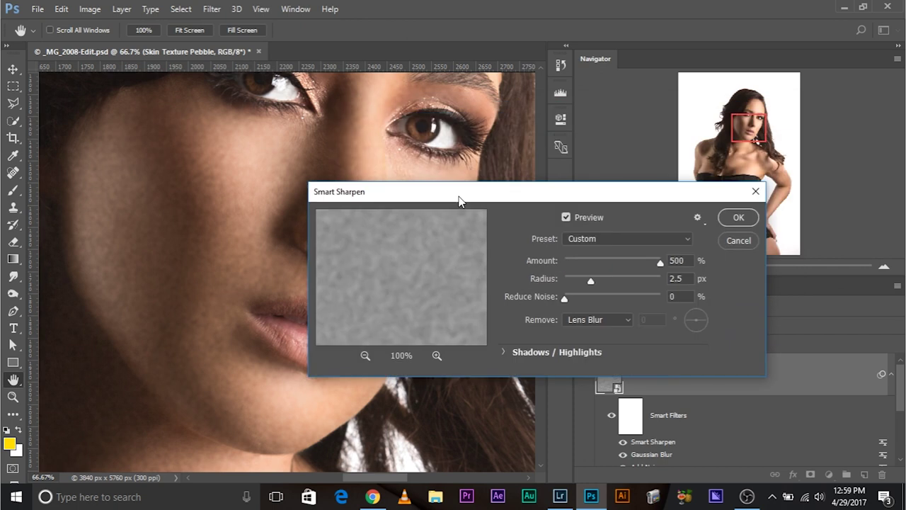
{"action": "left_click_drag", "start_coordinate": [522, 204], "coordinate": [425, 179]}
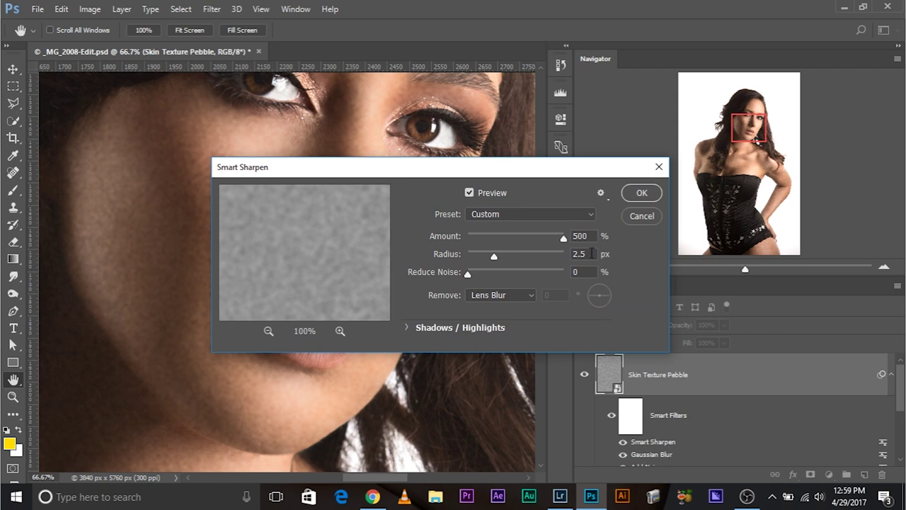
{"action": "left_click_drag", "start_coordinate": [592, 253], "coordinate": [555, 255]}
{"action": "type", "text": "7"}
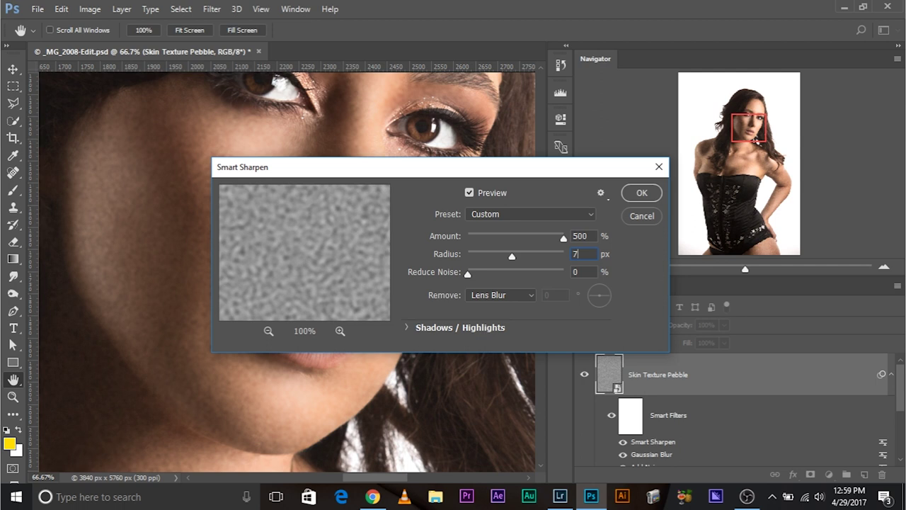
Step: Set Reduce Noise to 10% and Remove to Gaussian Blur, then apply the 500% sharpen
{"action": "left_click", "coordinate": [585, 274]}
{"action": "type", "text": "10"}
{"action": "left_click_drag", "start_coordinate": [484, 167], "coordinate": [598, 78]}
{"action": "left_click", "coordinate": [613, 206]}
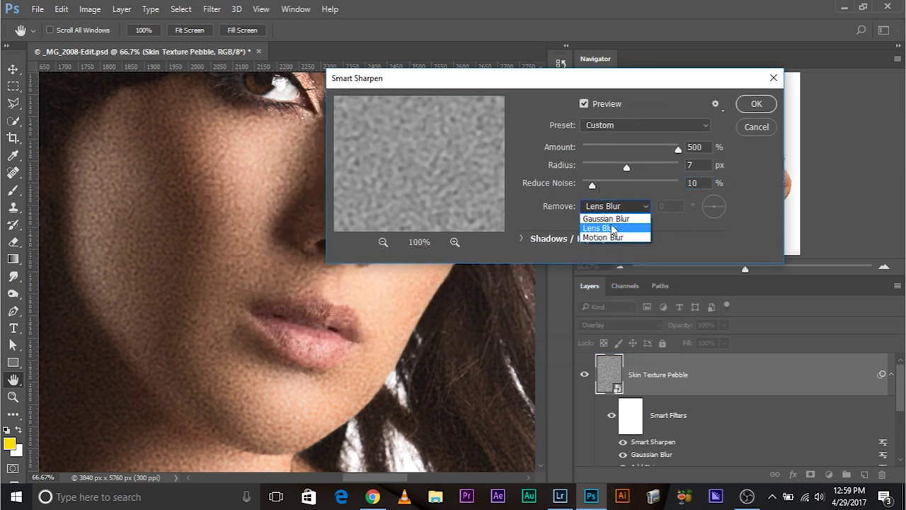
{"action": "left_click", "coordinate": [606, 219]}
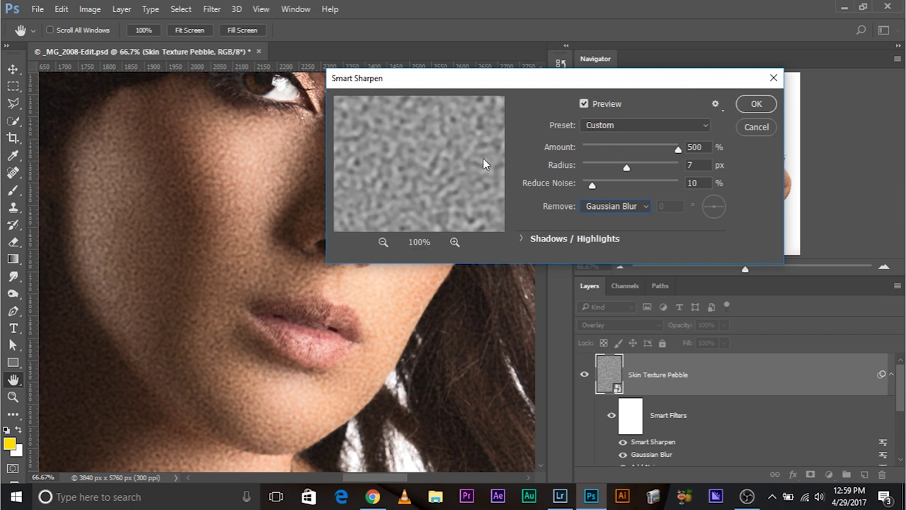
{"action": "left_click", "coordinate": [754, 105]}
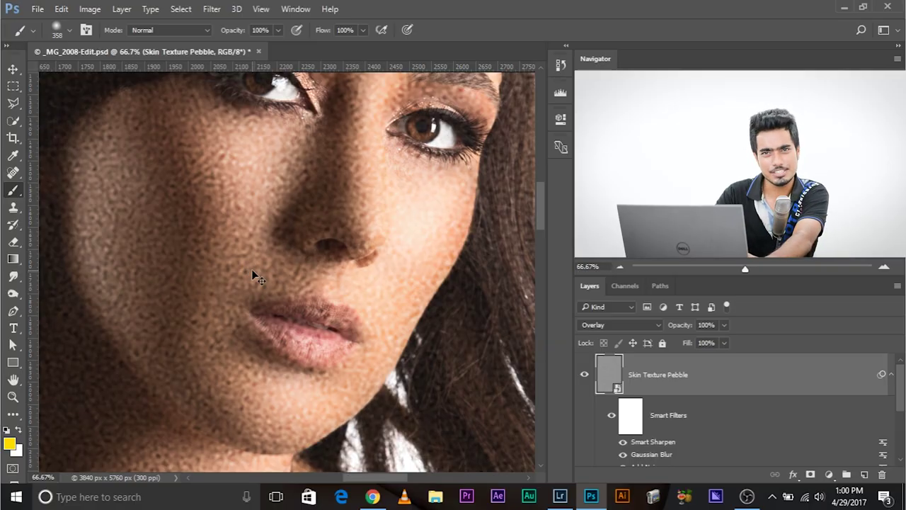
Step: Lower Skin Texture Pebble's opacity in the Layers panel from 35% to 30%
{"action": "scroll", "coordinate": [252, 271], "scroll_direction": "down", "scroll_amount": 1}
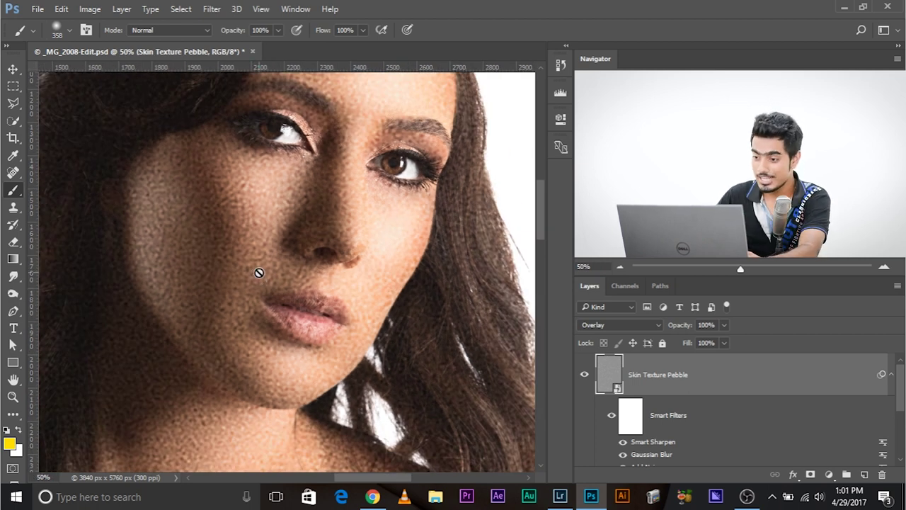
{"action": "left_click", "coordinate": [723, 324]}
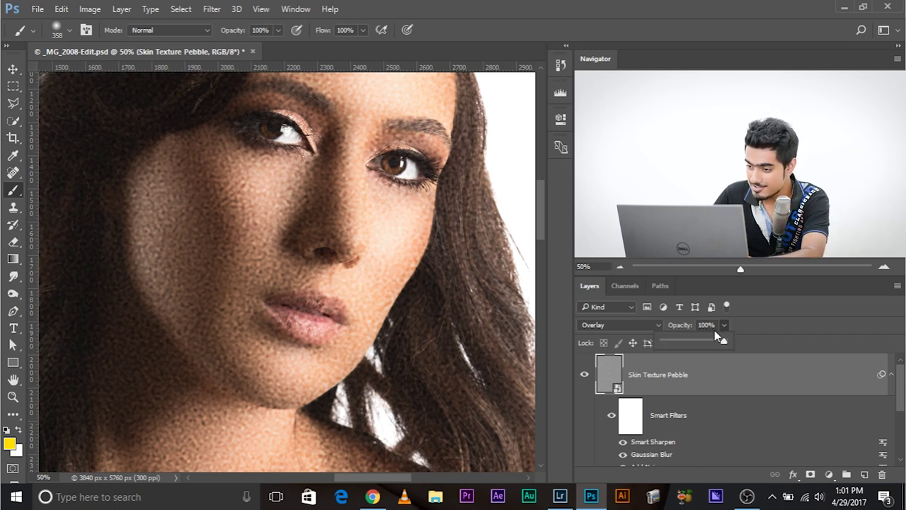
{"action": "left_click", "coordinate": [676, 341]}
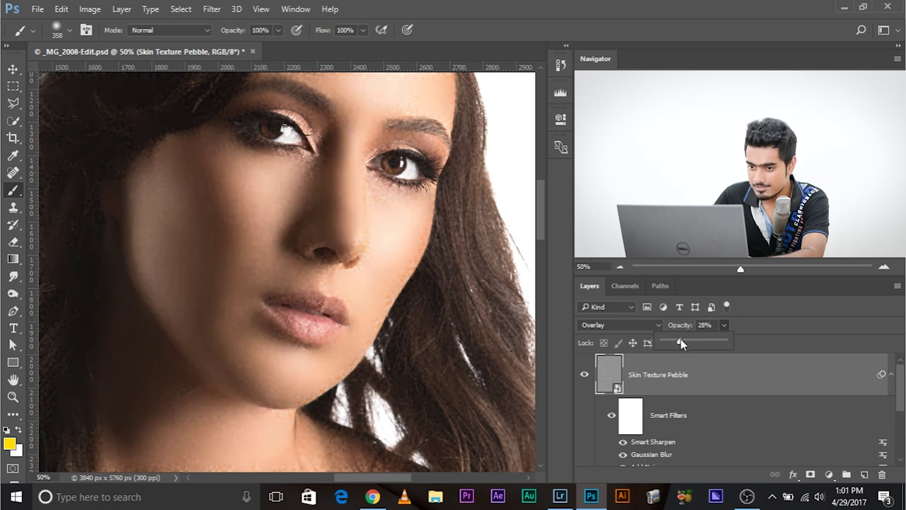
{"action": "left_click", "coordinate": [713, 323]}
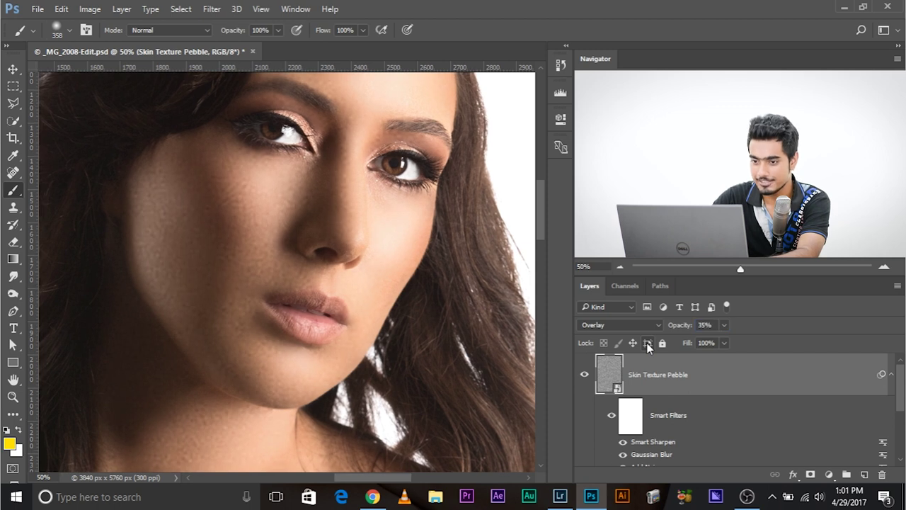
{"action": "key", "text": "ctrl+minus"}
{"action": "key", "text": "ctrl+minus"}
{"action": "left_click_drag", "start_coordinate": [420, 400], "coordinate": [288, 401]}
{"action": "key", "text": "ctrl+plus"}
{"action": "key", "text": "ctrl+plus"}
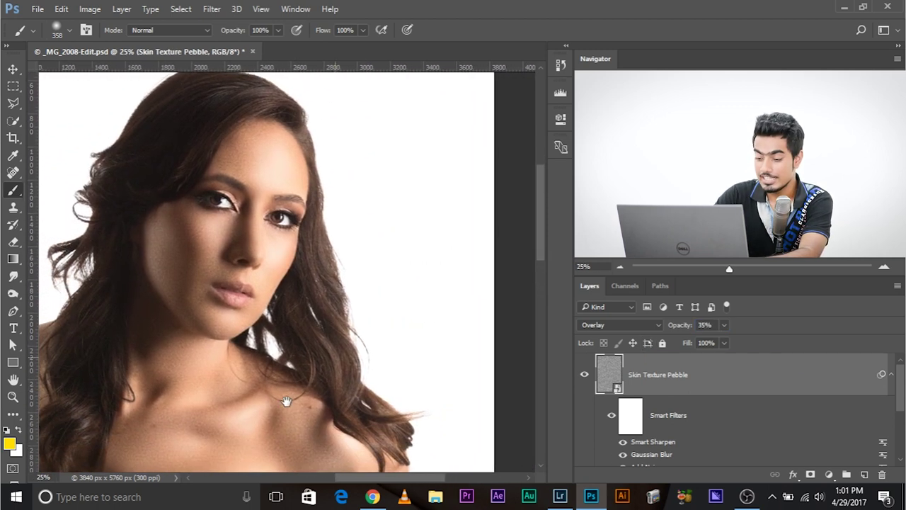
{"action": "left_click_drag", "start_coordinate": [337, 381], "coordinate": [416, 396]}
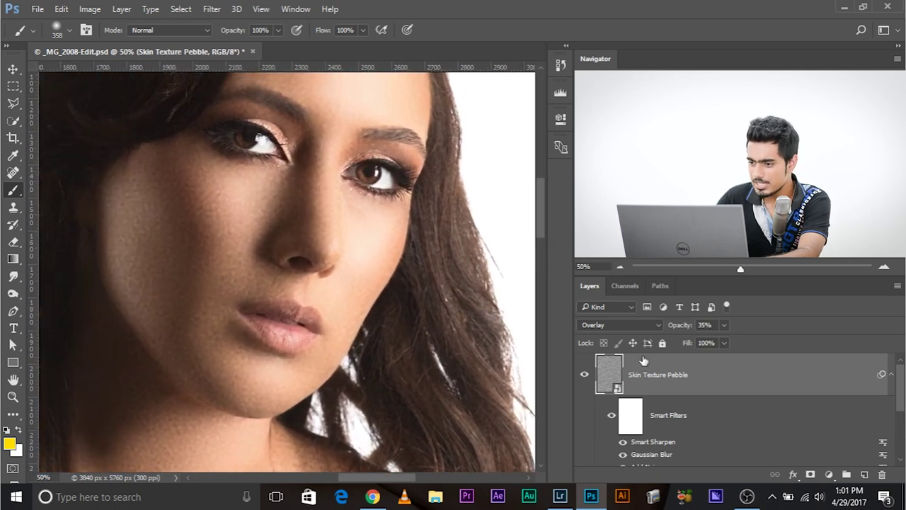
{"action": "left_click", "coordinate": [706, 324]}
{"action": "type", "text": "30"}
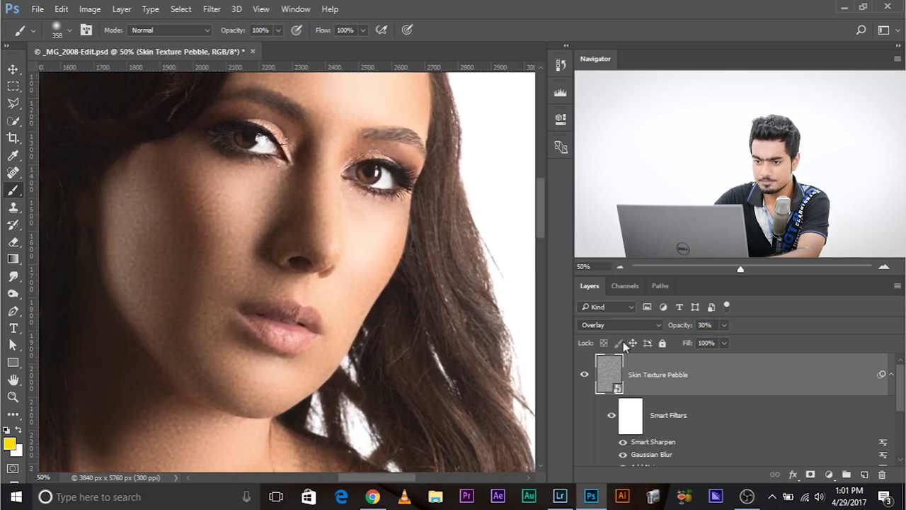
{"action": "key", "text": "Return"}
{"action": "left_click_drag", "start_coordinate": [238, 186], "coordinate": [253, 236]}
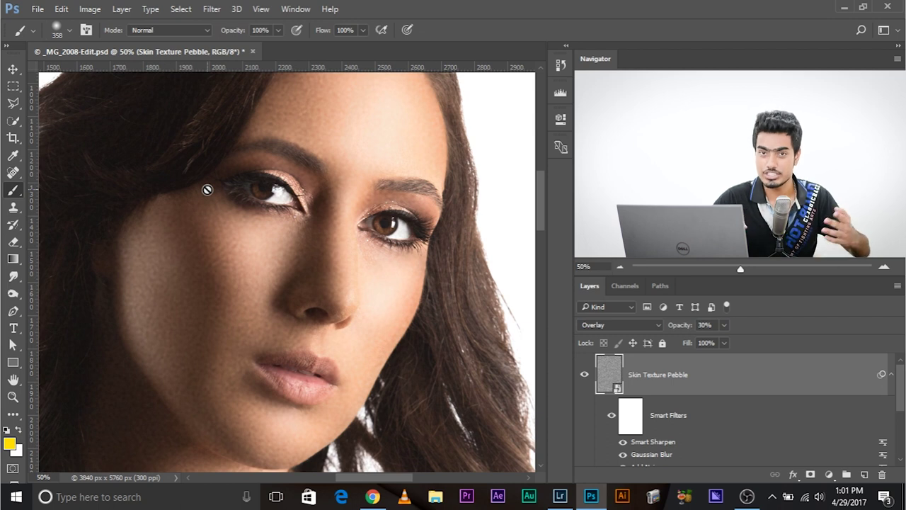
Step: Reduce the existing Gaussian Blur smart filter's radius from 3.5 to 2.8 pixels
{"action": "double_click", "coordinate": [664, 456]}
{"action": "left_click", "coordinate": [482, 200]}
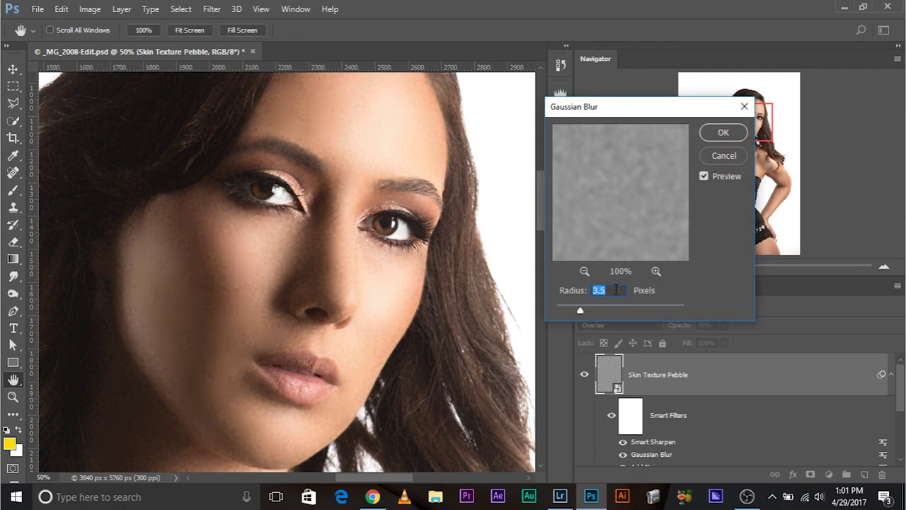
{"action": "type", "text": "2.8"}
{"action": "left_click", "coordinate": [724, 132]}
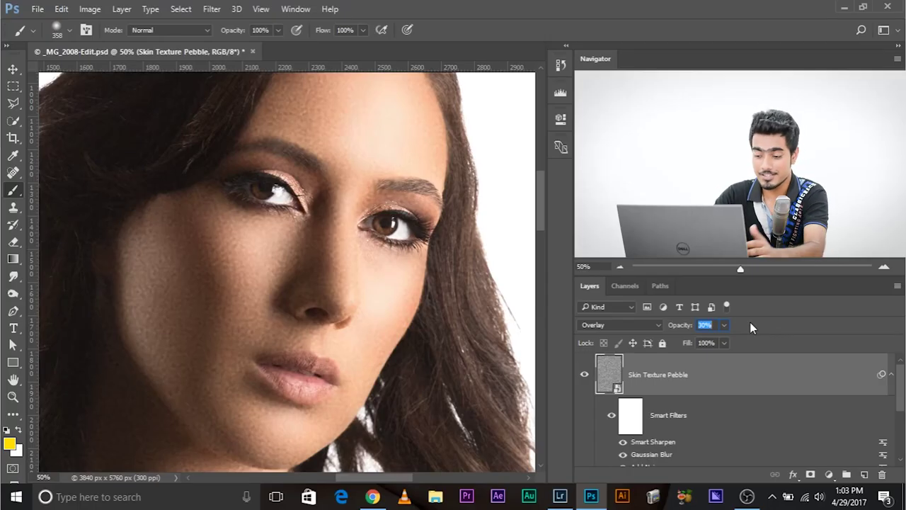
{"action": "key", "text": "ctrl+minus"}
{"action": "key", "text": "ctrl+minus"}
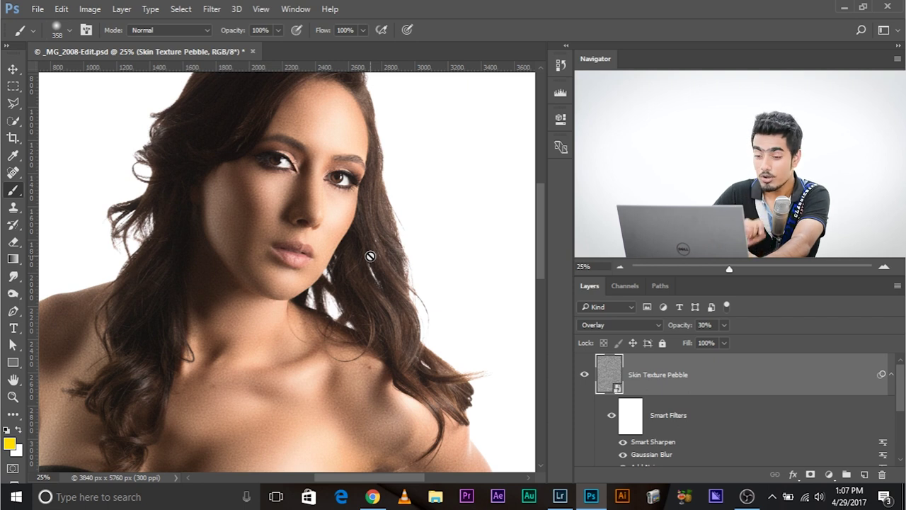
{"action": "key", "text": "ctrl+plus"}
{"action": "key", "text": "ctrl+plus"}
{"action": "key", "text": "ctrl+plus"}
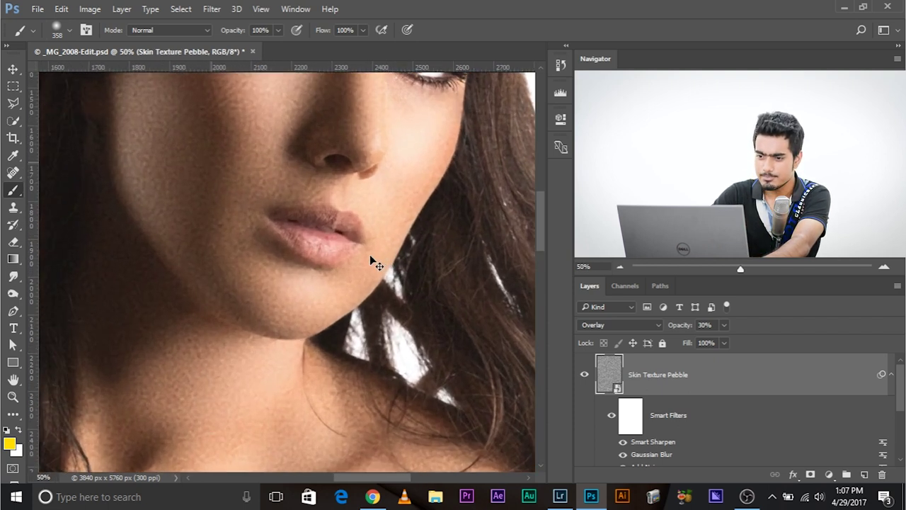
{"action": "mouse_move", "coordinate": [194, 155]}
{"action": "left_mouse_down"}
{"action": "mouse_move", "coordinate": [402, 433]}
{"action": "mouse_move", "coordinate": [347, 299]}
{"action": "mouse_move", "coordinate": [337, 217]}
{"action": "mouse_move", "coordinate": [296, 227]}
{"action": "mouse_move", "coordinate": [485, 141]}
{"action": "mouse_move", "coordinate": [295, 372]}
{"action": "mouse_move", "coordinate": [502, 238]}
{"action": "mouse_move", "coordinate": [270, 413]}
{"action": "left_mouse_up"}
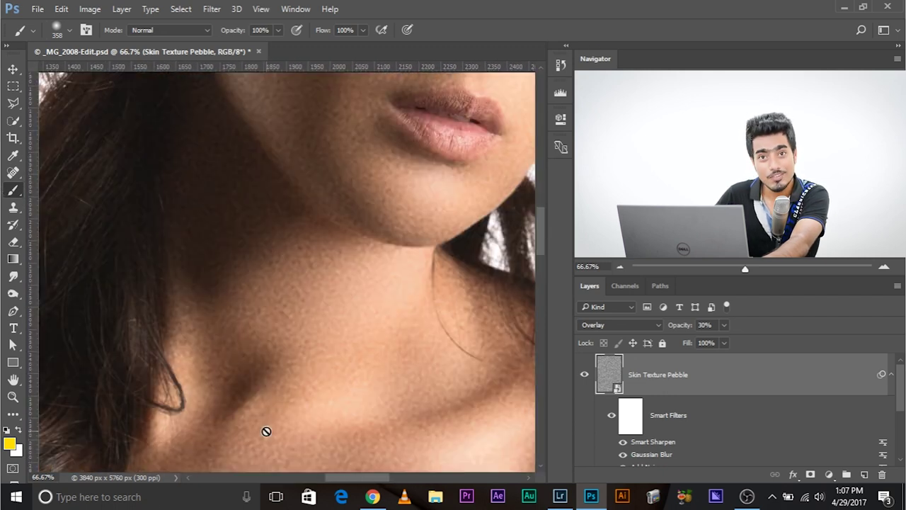
{"action": "key", "text": "ctrl+minus"}
{"action": "key", "text": "ctrl+minus"}
{"action": "key", "text": "ctrl+minus"}
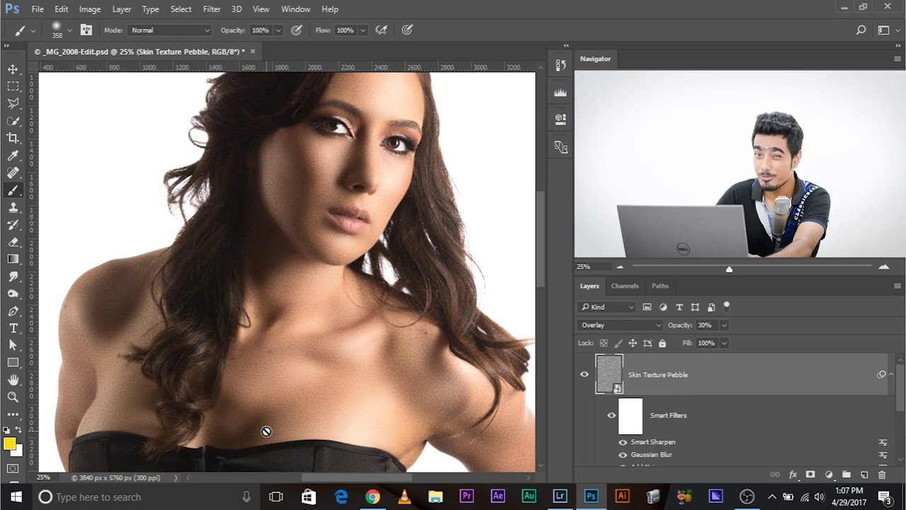
Step: Copy Layer 2's Smart Filters mask onto Skin Texture Pebble, replacing its white mask
{"action": "scroll", "coordinate": [738, 398], "scroll_direction": "down", "scroll_amount": 3}
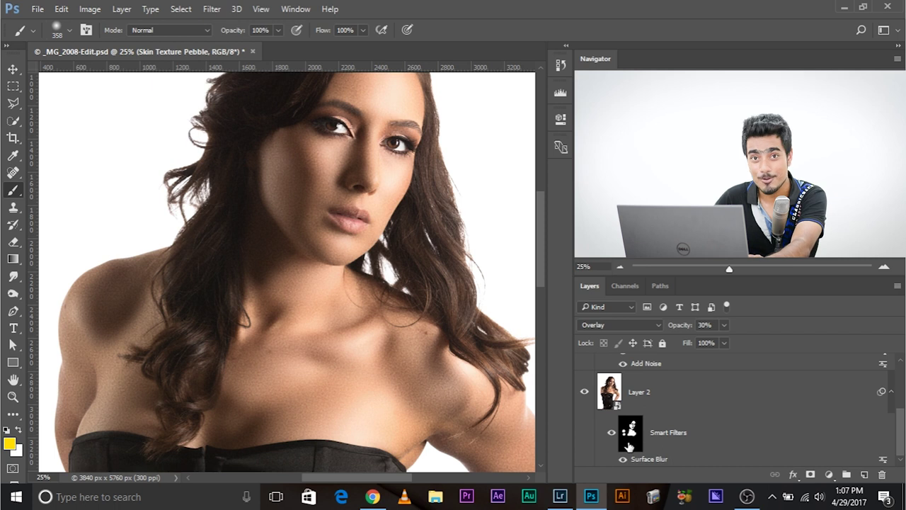
{"action": "scroll", "coordinate": [626, 440], "scroll_direction": "up", "scroll_amount": 3}
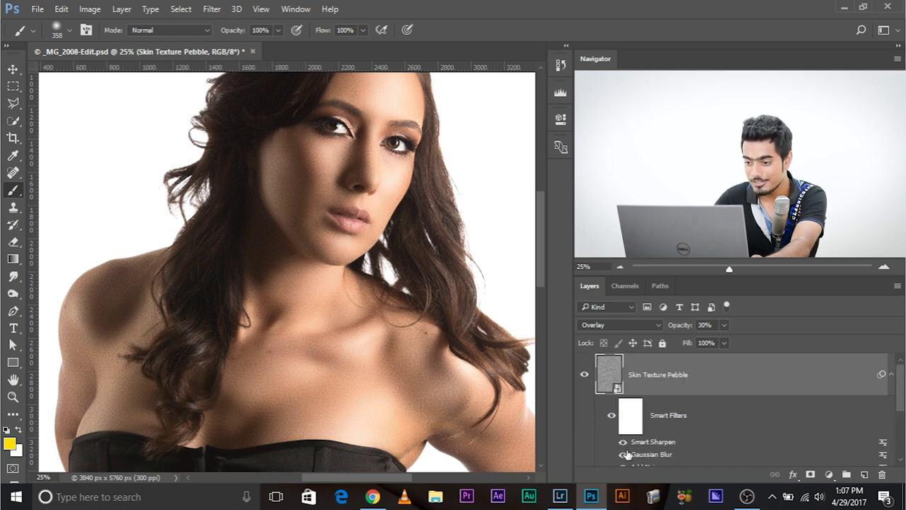
{"action": "scroll", "coordinate": [626, 440], "scroll_direction": "down", "scroll_amount": 3}
{"action": "scroll", "coordinate": [633, 442], "scroll_direction": "up", "scroll_amount": 3}
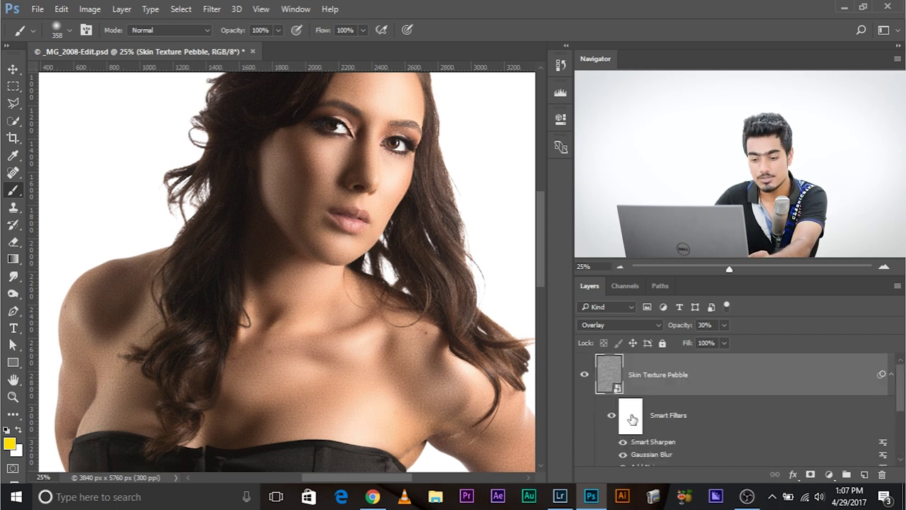
{"action": "scroll", "coordinate": [632, 419], "scroll_direction": "down", "scroll_amount": 3}
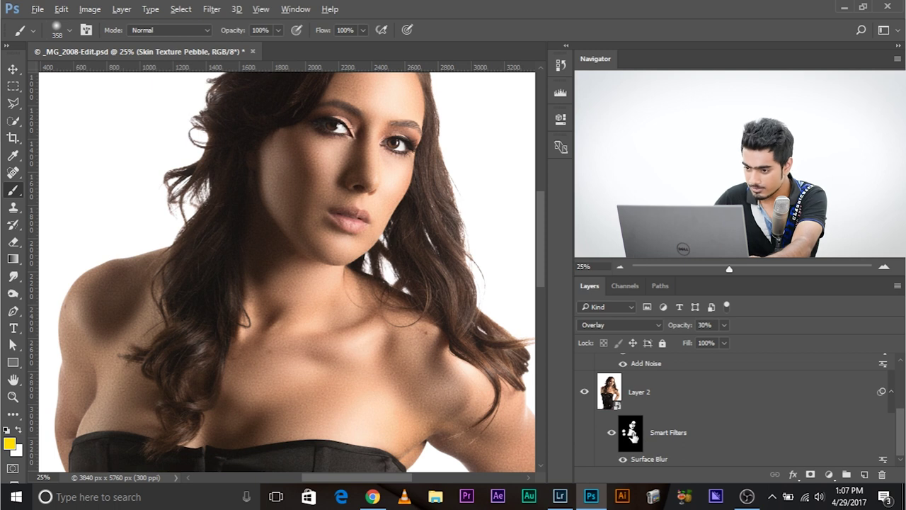
{"action": "scroll", "coordinate": [632, 435], "scroll_direction": "up", "scroll_amount": 3}
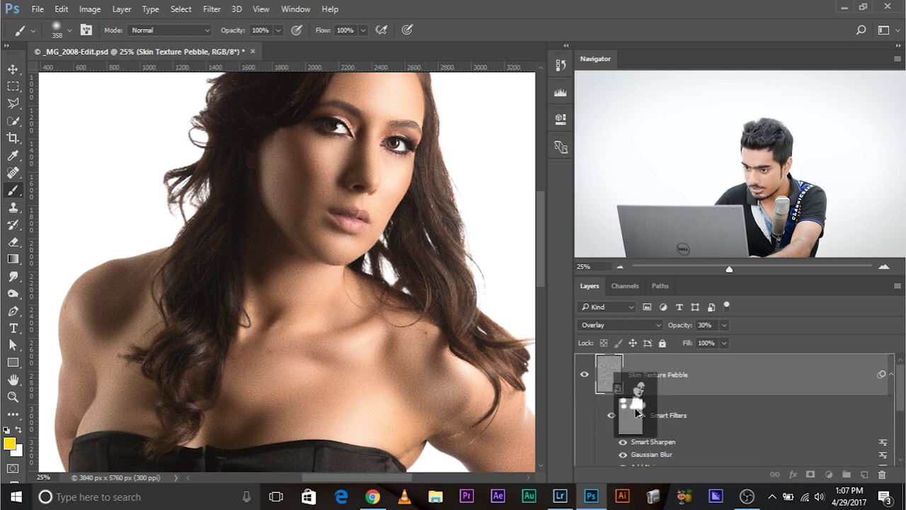
{"action": "left_click_drag", "start_coordinate": [635, 421], "coordinate": [635, 422]}
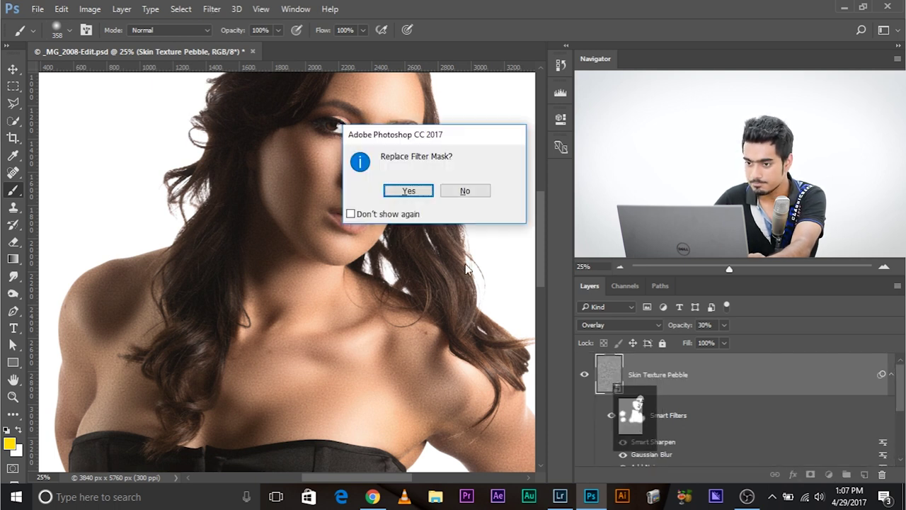
{"action": "left_click", "coordinate": [403, 191]}
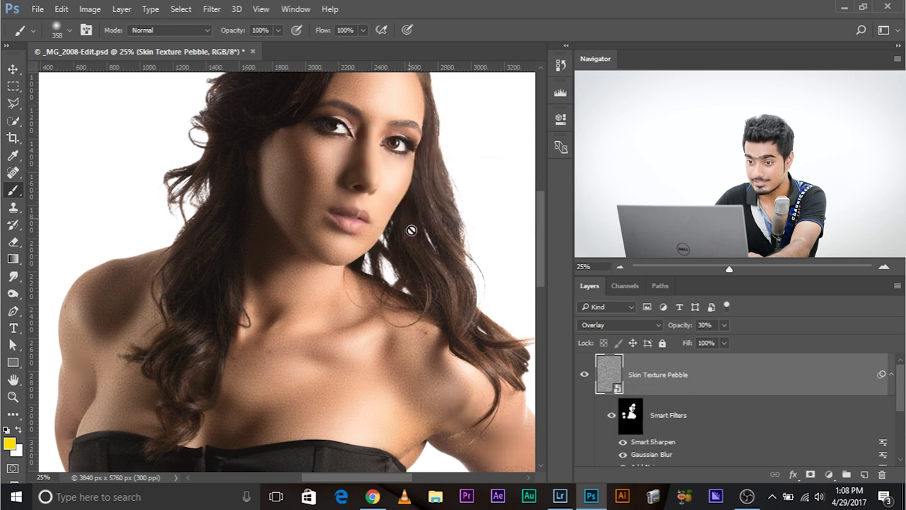
{"action": "key", "text": "ctrl+plus"}
{"action": "key", "text": "ctrl+plus"}
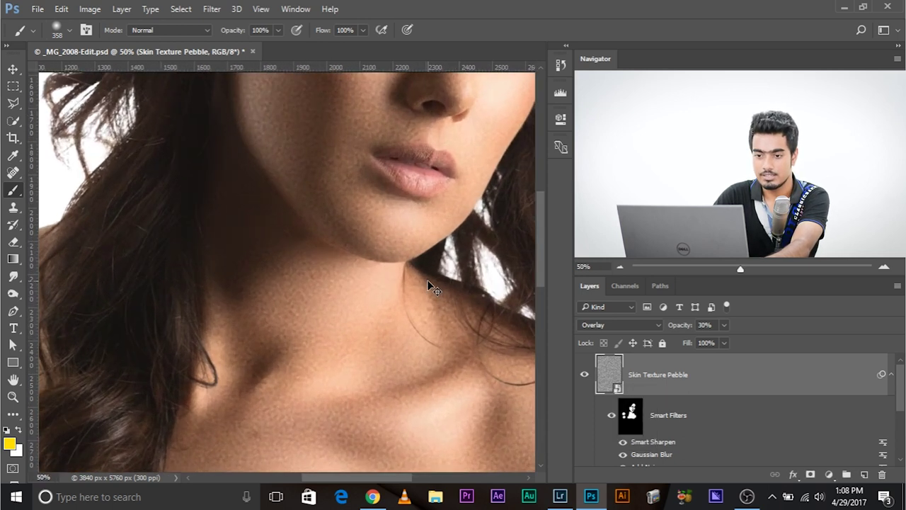
{"action": "key", "text": "ctrl+plus"}
{"action": "left_click_drag", "start_coordinate": [188, 304], "coordinate": [413, 418]}
{"action": "left_click_drag", "start_coordinate": [406, 240], "coordinate": [249, 501]}
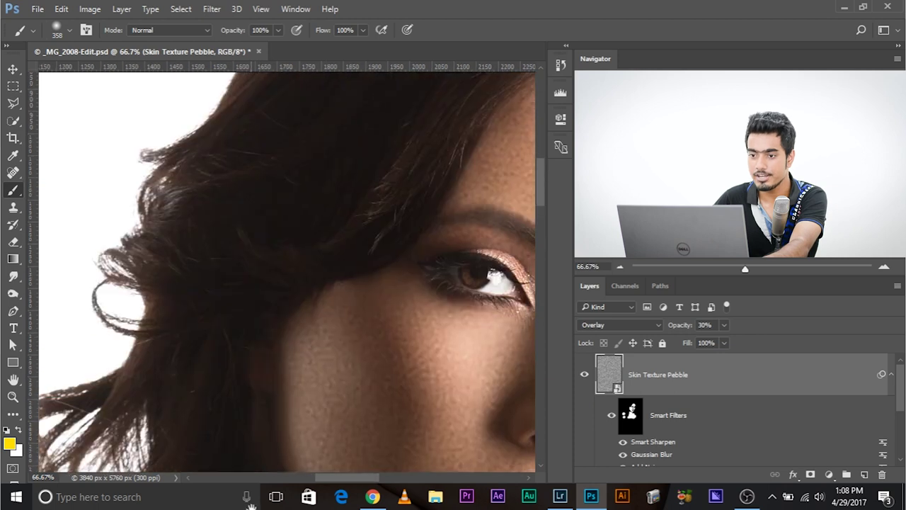
{"action": "scroll", "coordinate": [344, 210], "scroll_direction": "up", "scroll_amount": 3}
{"action": "scroll", "coordinate": [343, 210], "scroll_direction": "right", "scroll_amount": 1}
{"action": "scroll", "coordinate": [471, 415], "scroll_direction": "down", "scroll_amount": 2}
{"action": "scroll", "coordinate": [471, 414], "scroll_direction": "right", "scroll_amount": 3}
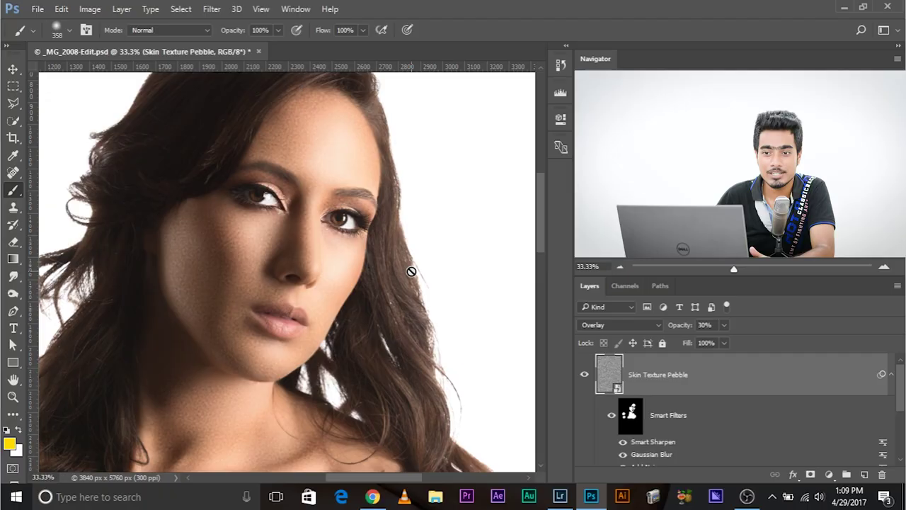
Step: Create a new 4000 × 4000 px document named 'Tex Pattern'
{"action": "left_click", "coordinate": [37, 9]}
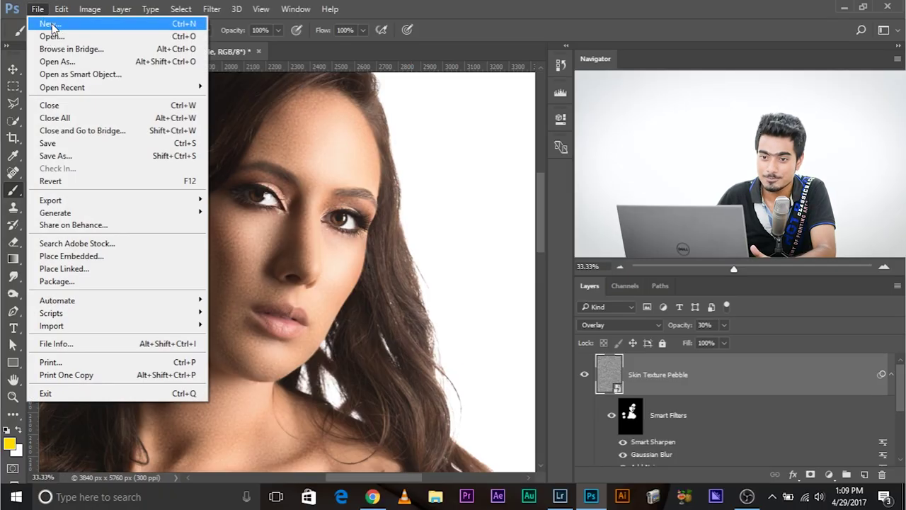
{"action": "left_click", "coordinate": [47, 23]}
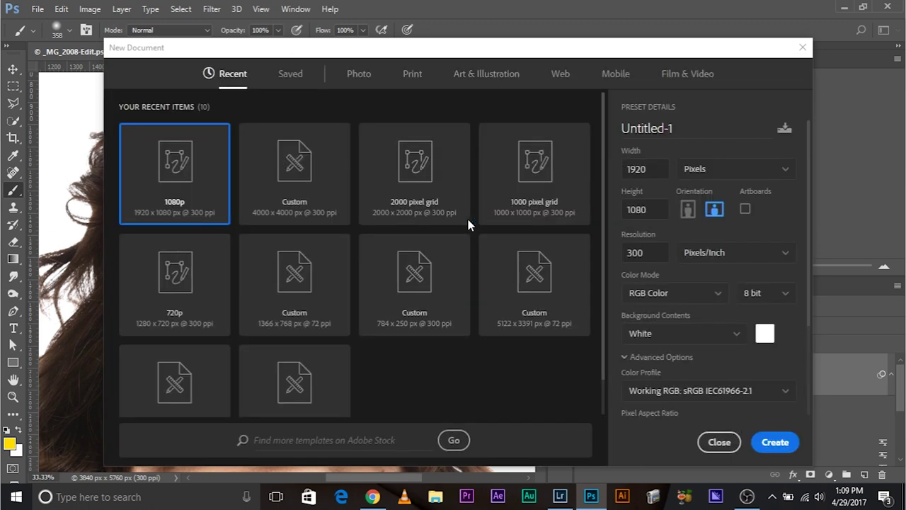
{"action": "left_click", "coordinate": [652, 169]}
{"action": "type", "text": "4000"}
{"action": "key", "text": "Tab"}
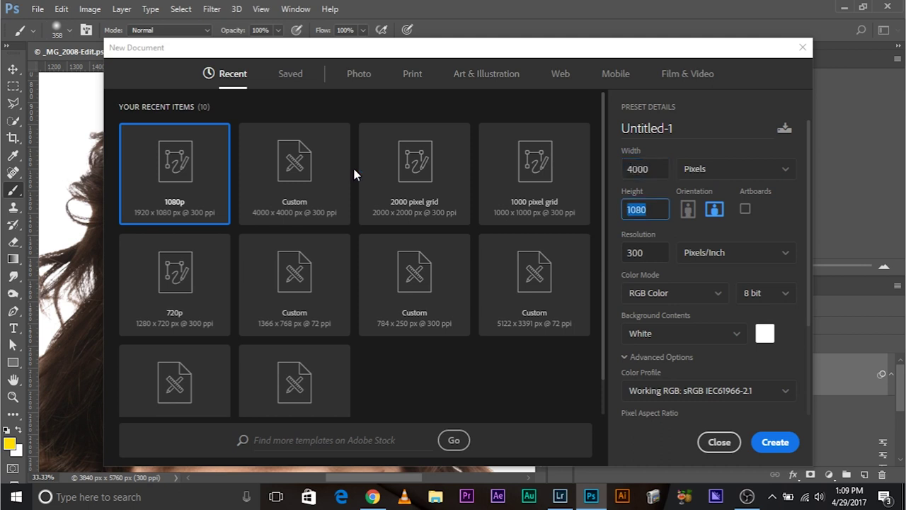
{"action": "type", "text": "4000"}
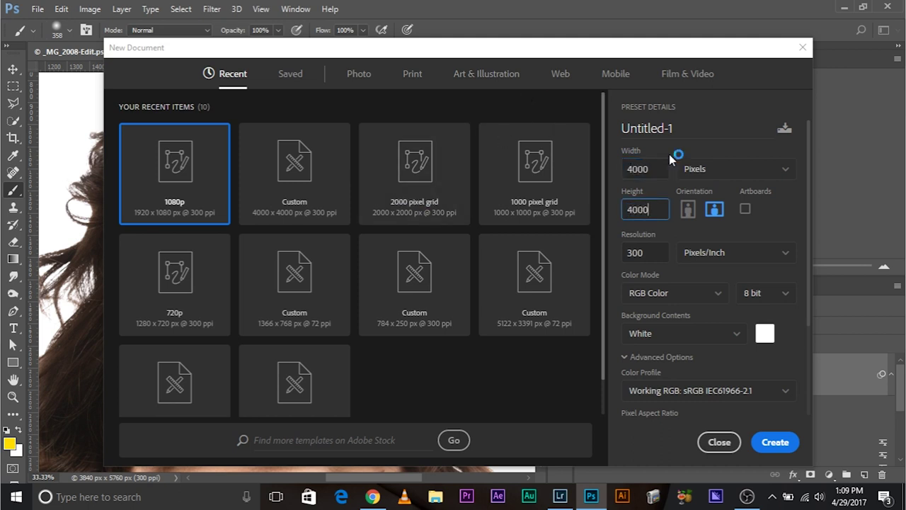
{"action": "left_click", "coordinate": [678, 129]}
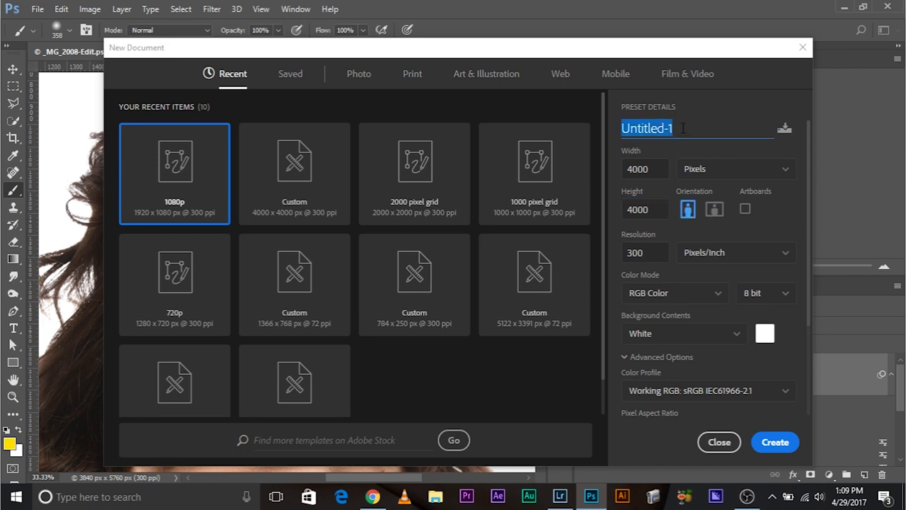
{"action": "type", "text": "Tex Pattern"}
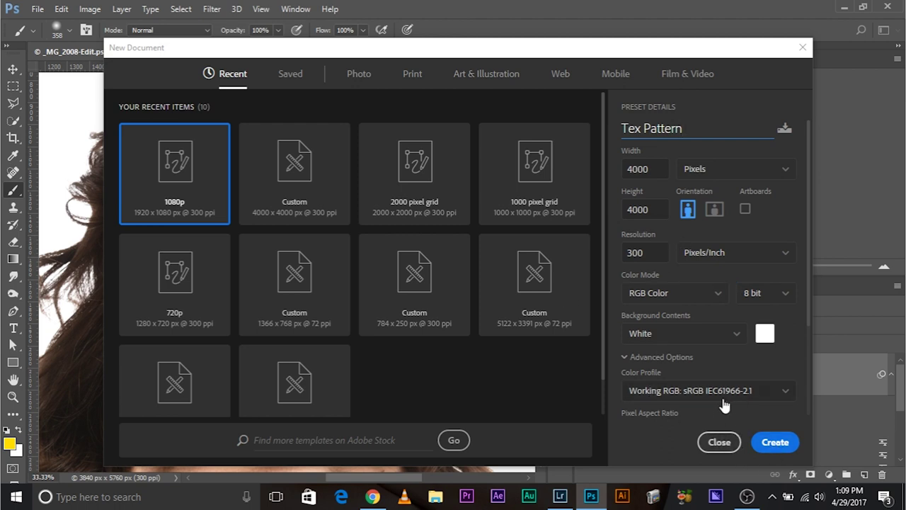
{"action": "left_click", "coordinate": [775, 442]}
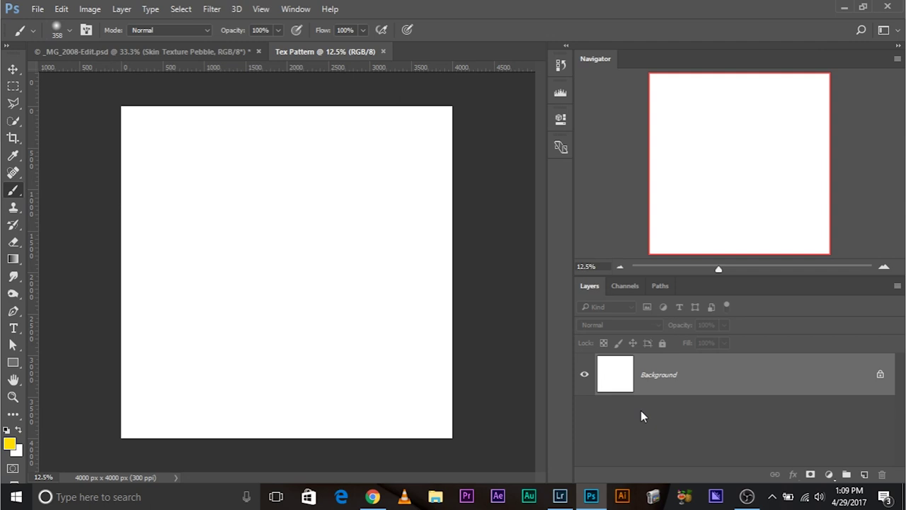
Step: Add a mid-grey-filled Layer 1 to Tex Pattern and set it to Normal blending
{"action": "key", "text": "ctrl+shift+n"}
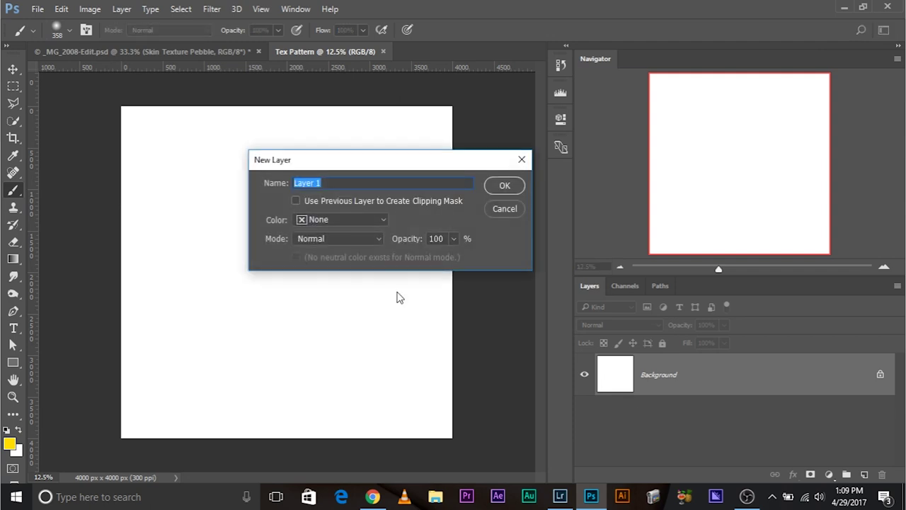
{"action": "left_click", "coordinate": [361, 238]}
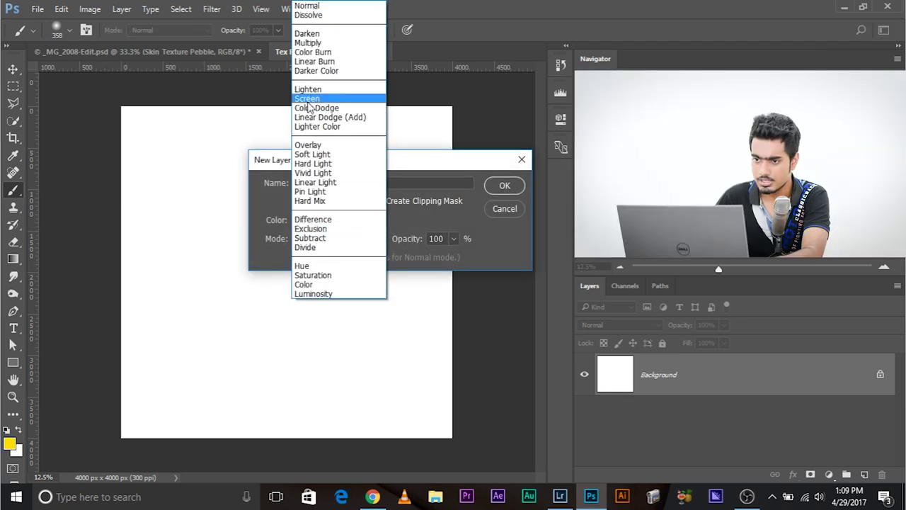
{"action": "left_click", "coordinate": [338, 145]}
{"action": "left_click", "coordinate": [505, 186]}
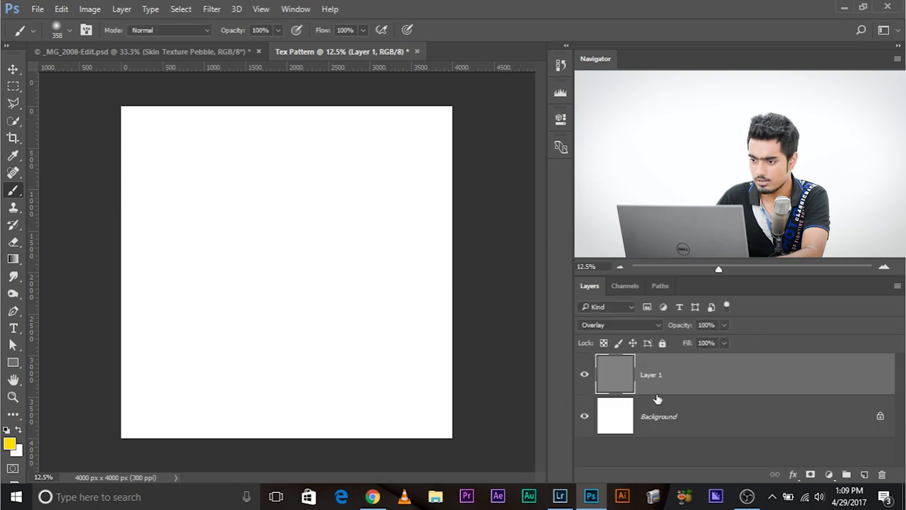
{"action": "left_click", "coordinate": [626, 319]}
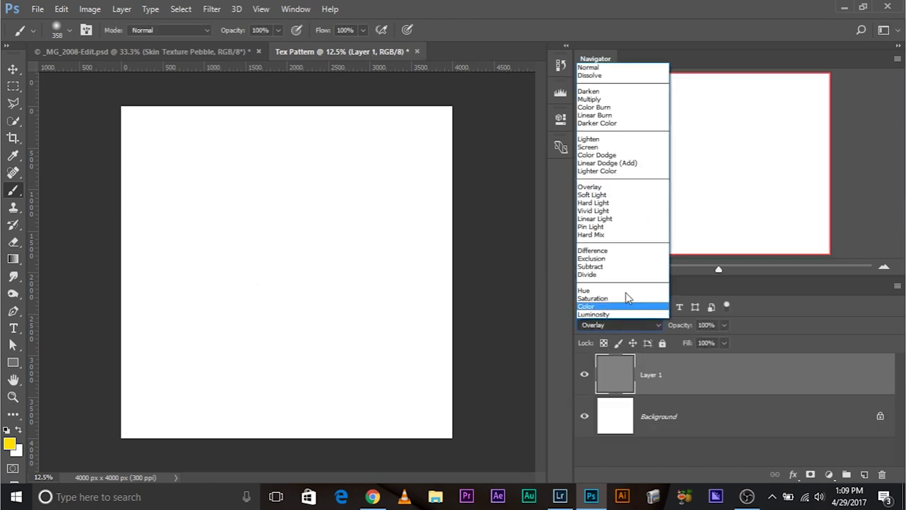
{"action": "left_click", "coordinate": [595, 66]}
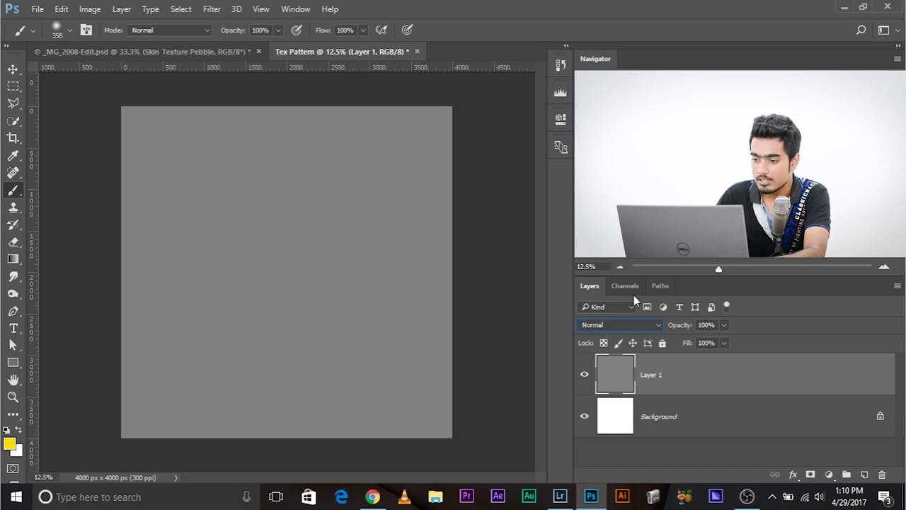
{"action": "left_click", "coordinate": [212, 8]}
Step: Convert Layer 1 to a smart object and add Add Noise at 40, Uniform Monochromatic
{"action": "left_click", "coordinate": [241, 40]}
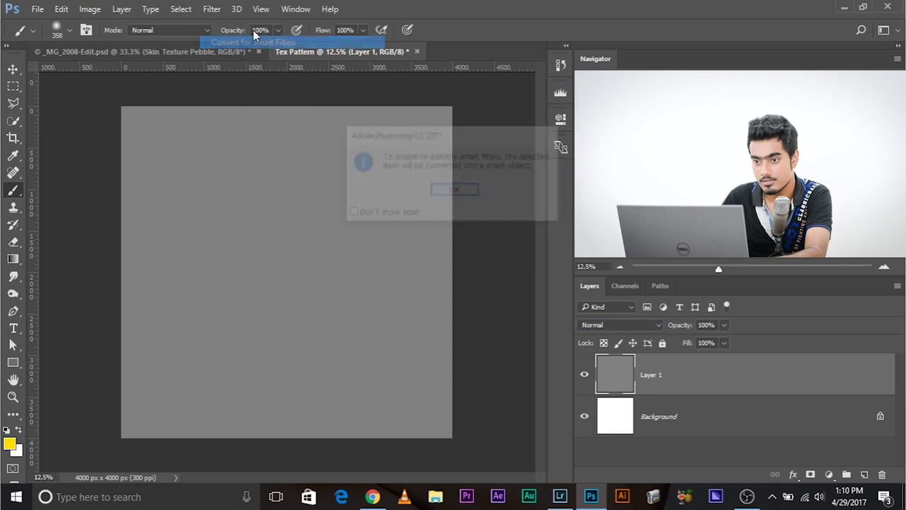
{"action": "left_click", "coordinate": [442, 189]}
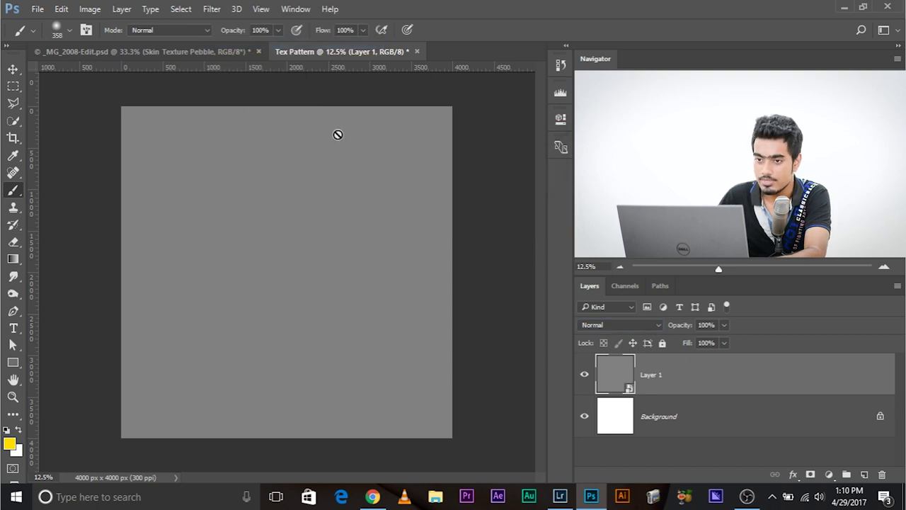
{"action": "left_click", "coordinate": [212, 8]}
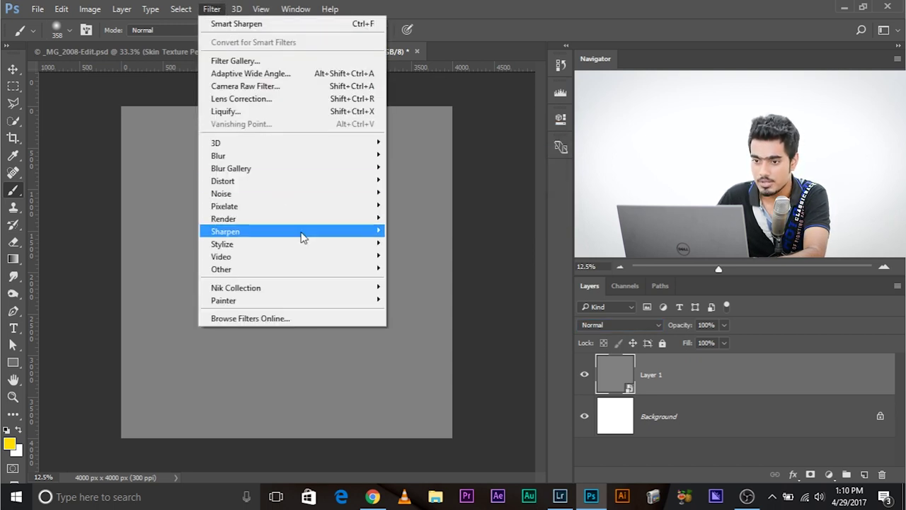
{"action": "mouse_move", "coordinate": [304, 194]}
{"action": "left_click", "coordinate": [448, 194]}
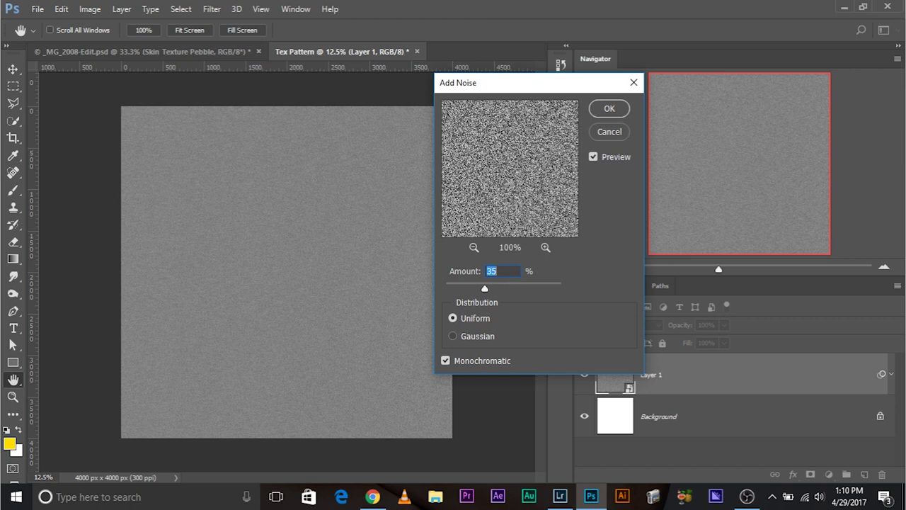
{"action": "type", "text": "40"}
{"action": "left_click", "coordinate": [603, 108]}
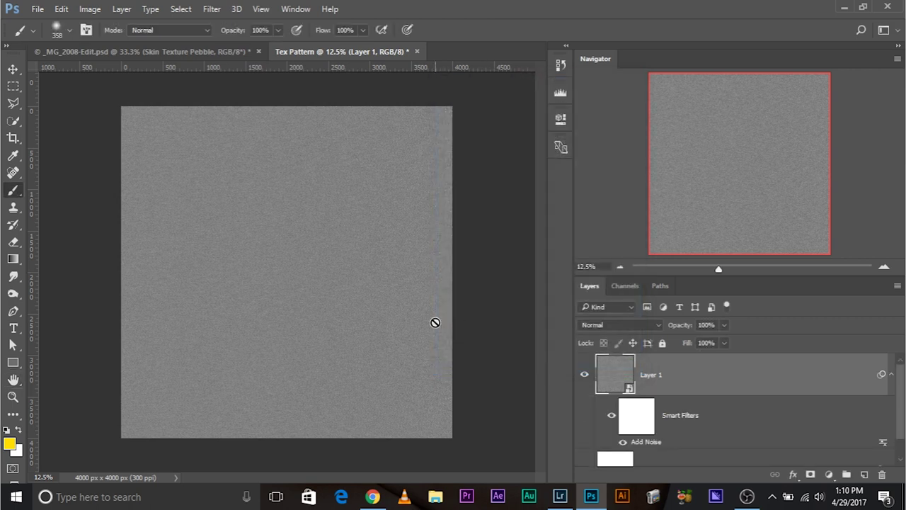
{"action": "left_click", "coordinate": [212, 8]}
Step: Soften Layer 1's noise with a 4 px Gaussian Blur smart filter
{"action": "mouse_move", "coordinate": [346, 153]}
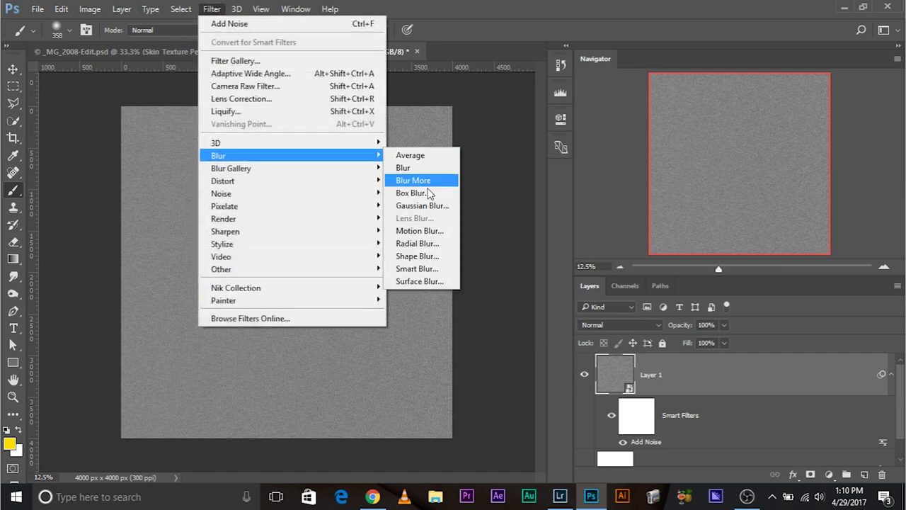
{"action": "left_click", "coordinate": [417, 205]}
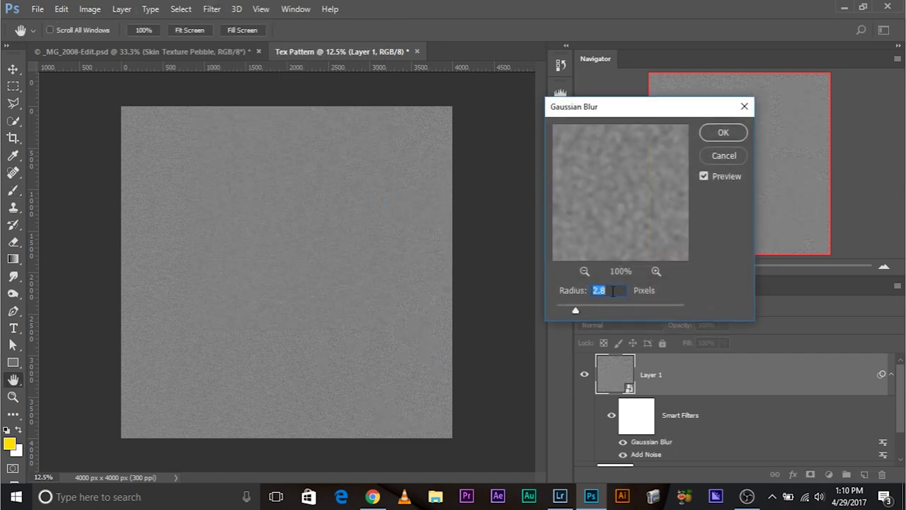
{"action": "type", "text": "4"}
{"action": "left_click", "coordinate": [724, 134]}
Step: Add Smart Sharpen to Layer 1 at 500% amount with an 8 px radius
{"action": "left_click", "coordinate": [218, 9]}
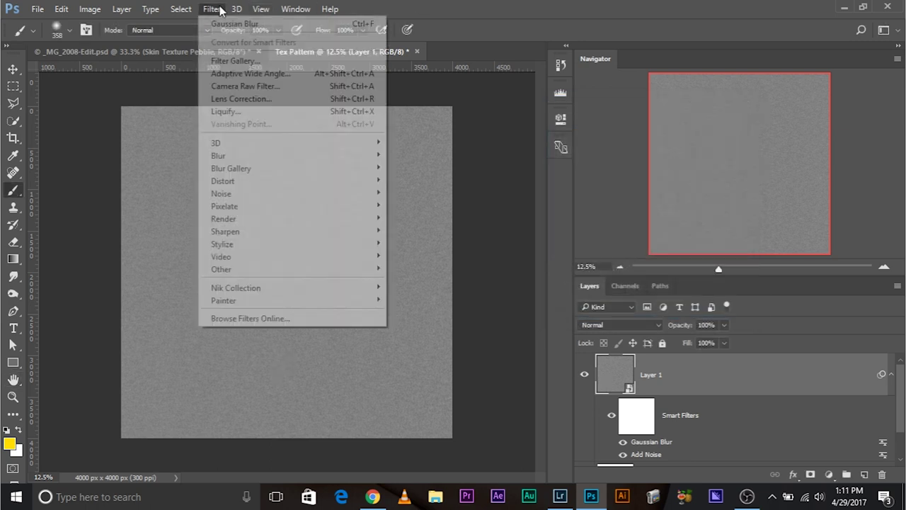
{"action": "mouse_move", "coordinate": [301, 234]}
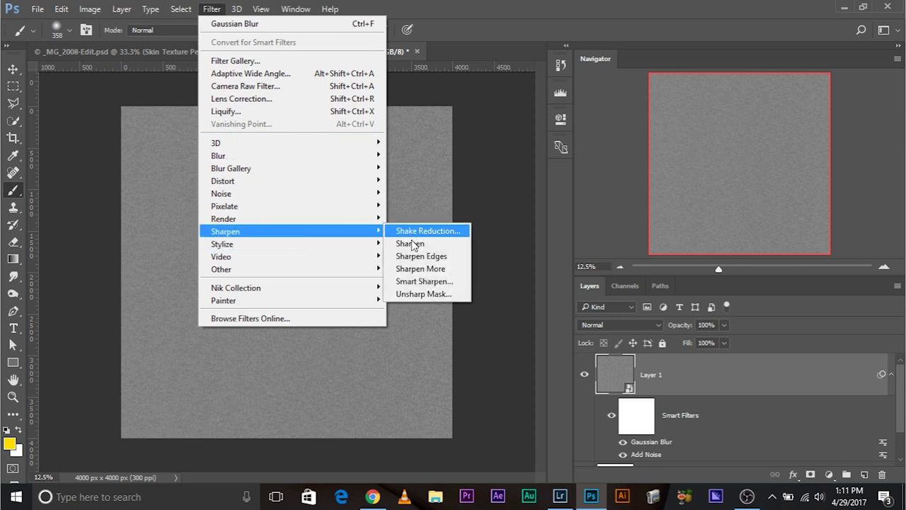
{"action": "left_click", "coordinate": [424, 281]}
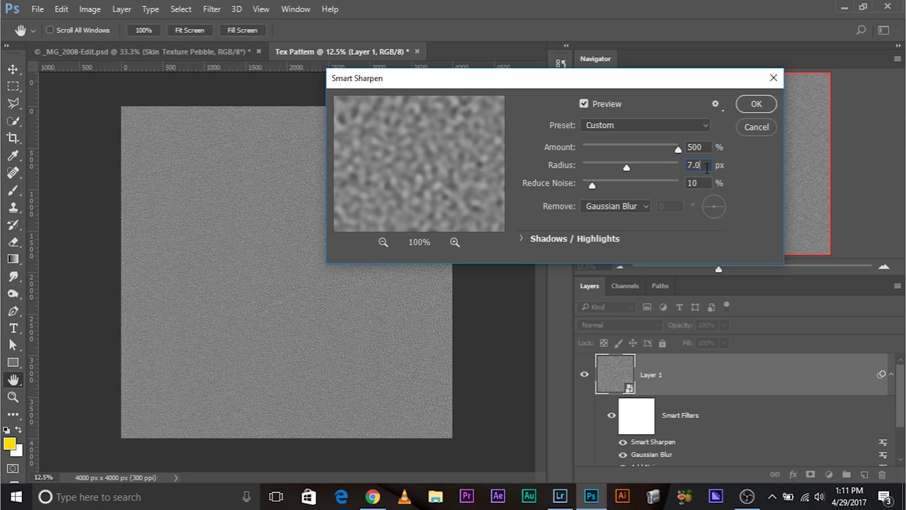
{"action": "double_click", "coordinate": [706, 167]}
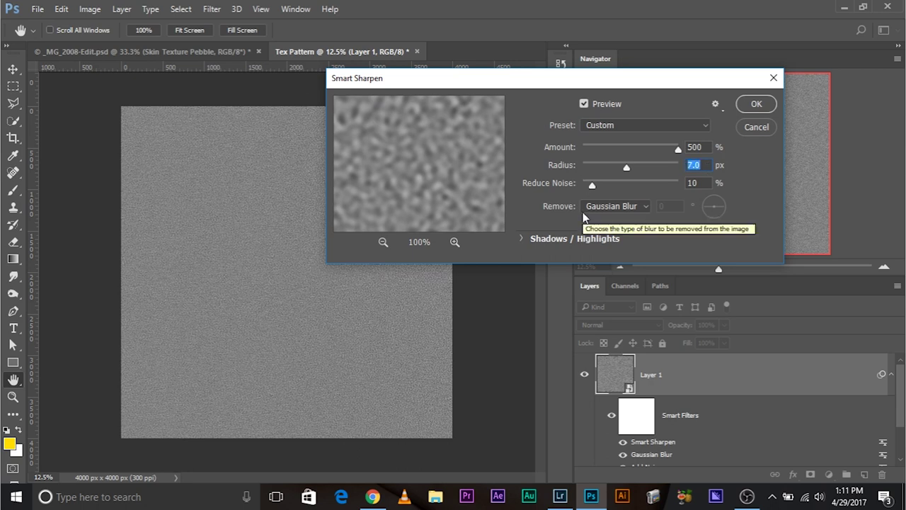
{"action": "type", "text": "8"}
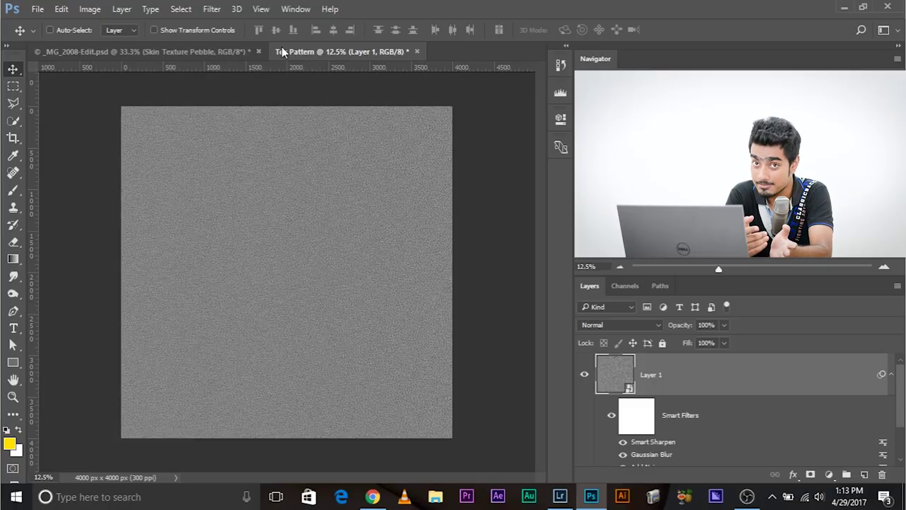
Step: Define the grainy grey texture as a new pattern named 'Skin Texture Pattern'
{"action": "left_click", "coordinate": [61, 9]}
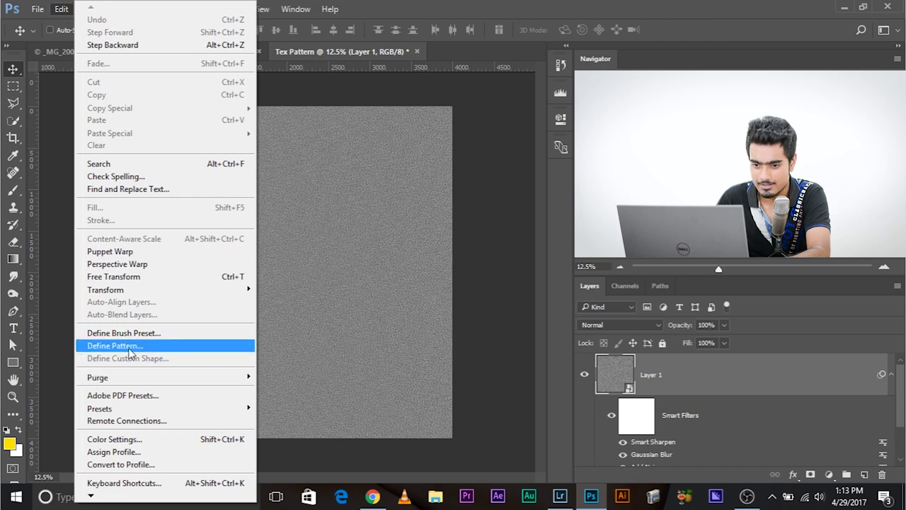
{"action": "left_click", "coordinate": [126, 346]}
{"action": "left_click", "coordinate": [427, 178]}
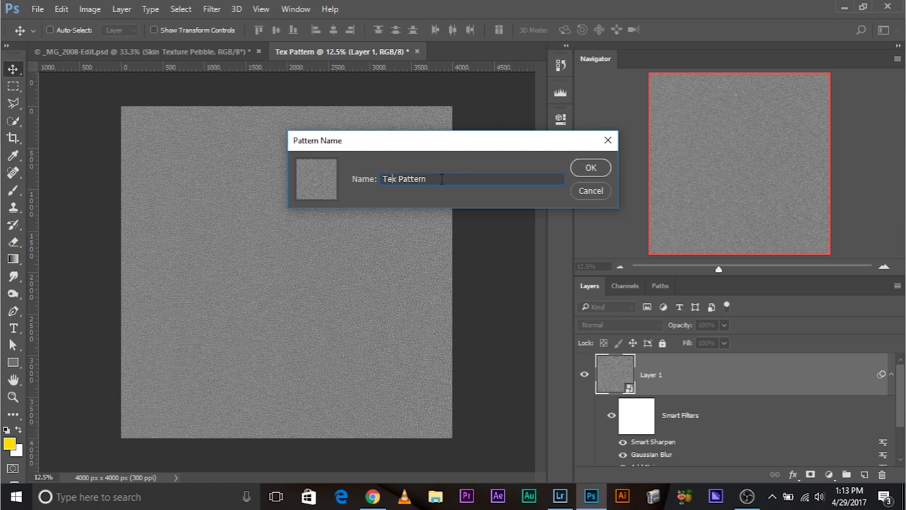
{"action": "type", "text": "ture"}
{"action": "left_click", "coordinate": [382, 178]}
{"action": "type", "text": "Skin"}
{"action": "left_click", "coordinate": [601, 176]}
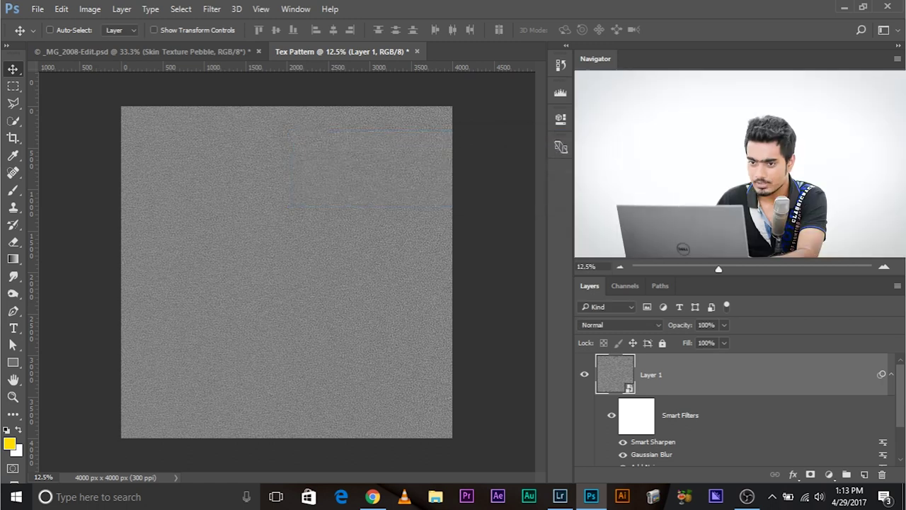
Step: In _MG_2008-Edit.psd, delete the Skin Texture Pebble layer and add a Pattern Fill layer using Skin Texture Pattern
{"action": "left_click", "coordinate": [182, 61]}
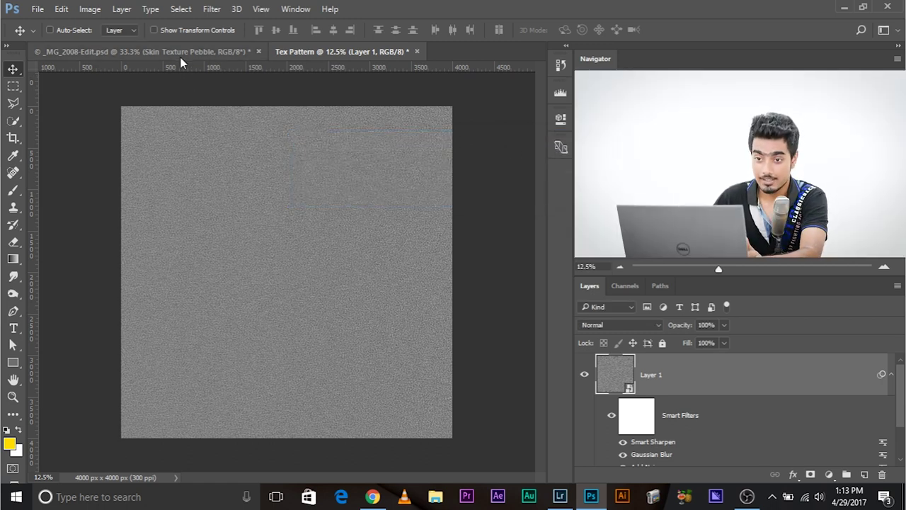
{"action": "left_click", "coordinate": [882, 475]}
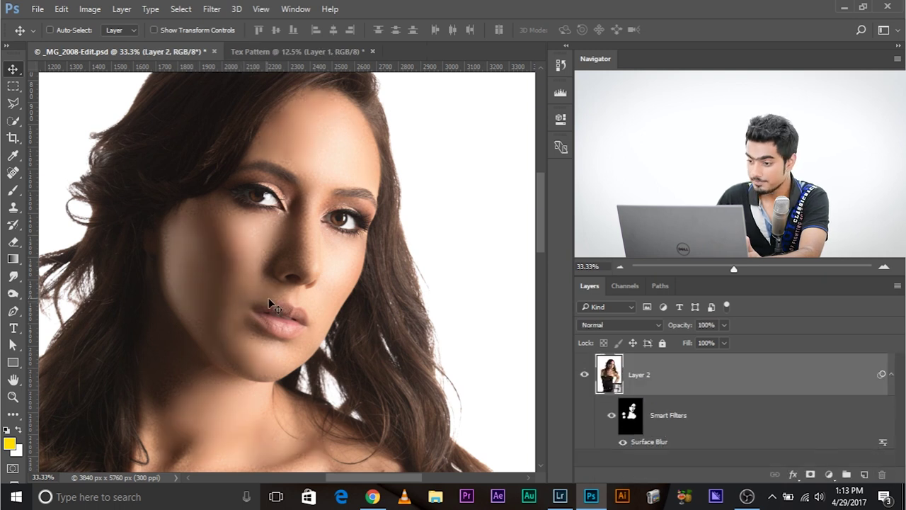
{"action": "left_click", "coordinate": [829, 475]}
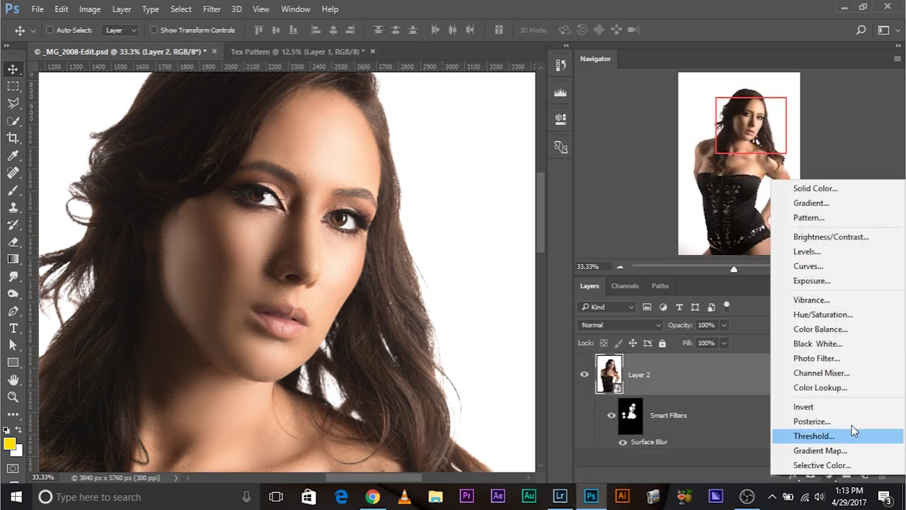
{"action": "left_click", "coordinate": [821, 217]}
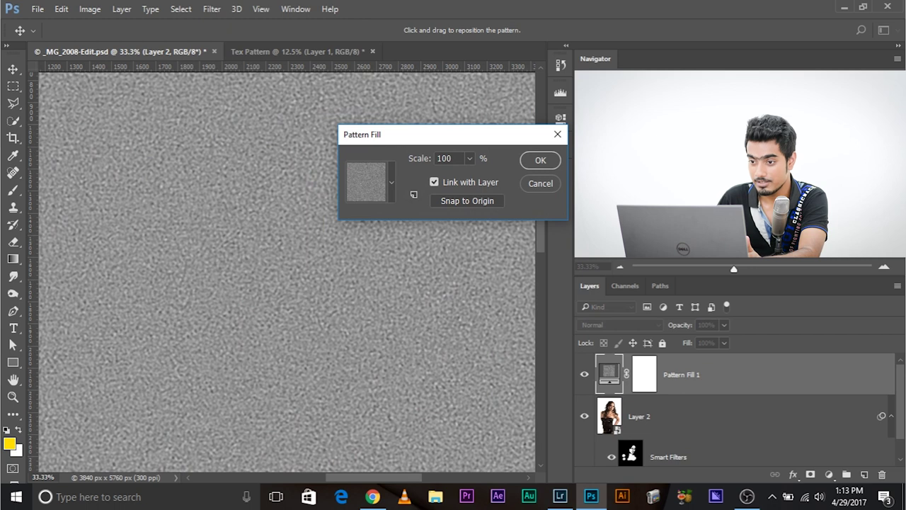
{"action": "left_click", "coordinate": [391, 180]}
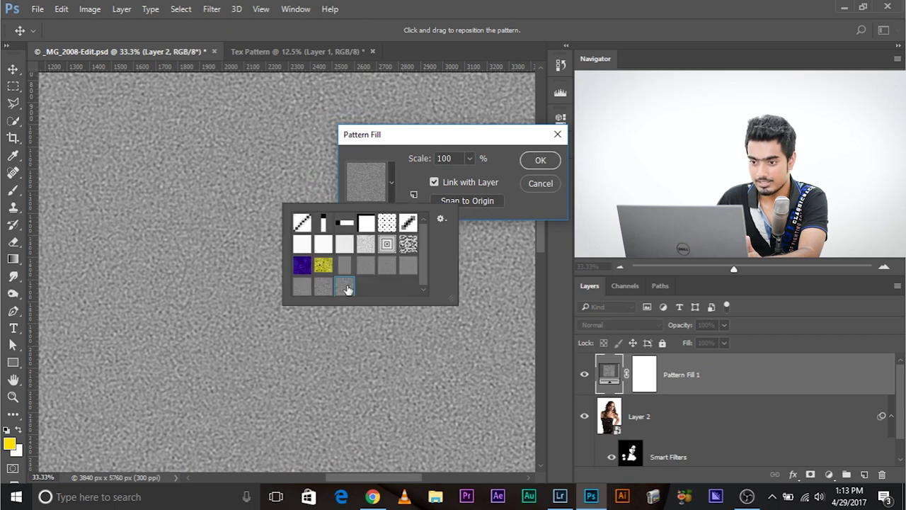
{"action": "left_click", "coordinate": [392, 174]}
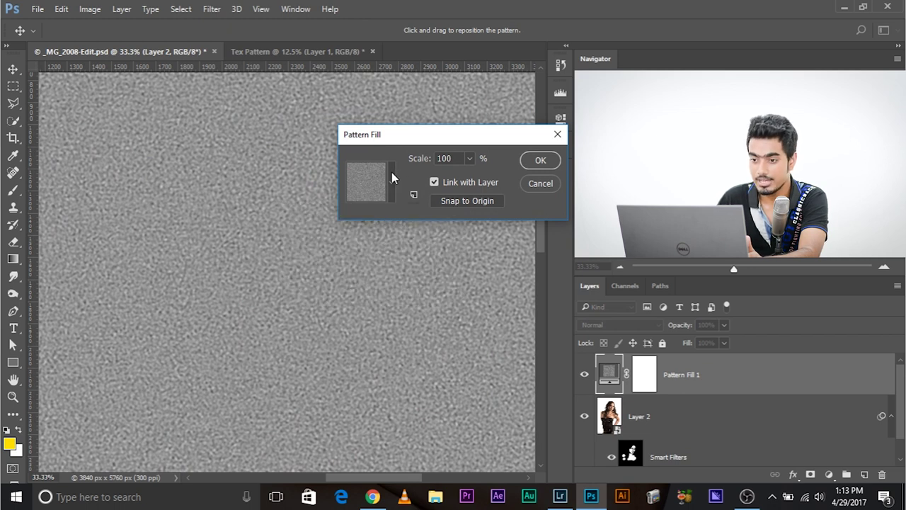
{"action": "left_click", "coordinate": [539, 161]}
{"action": "left_click", "coordinate": [610, 322]}
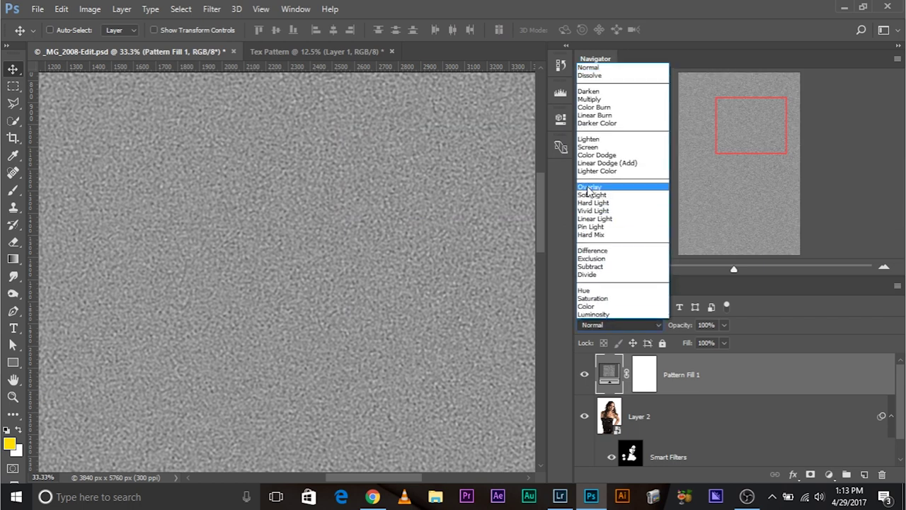
Step: Set Pattern Fill 1 to Overlay blend mode and rescale its pattern to 67%
{"action": "left_click", "coordinate": [587, 187]}
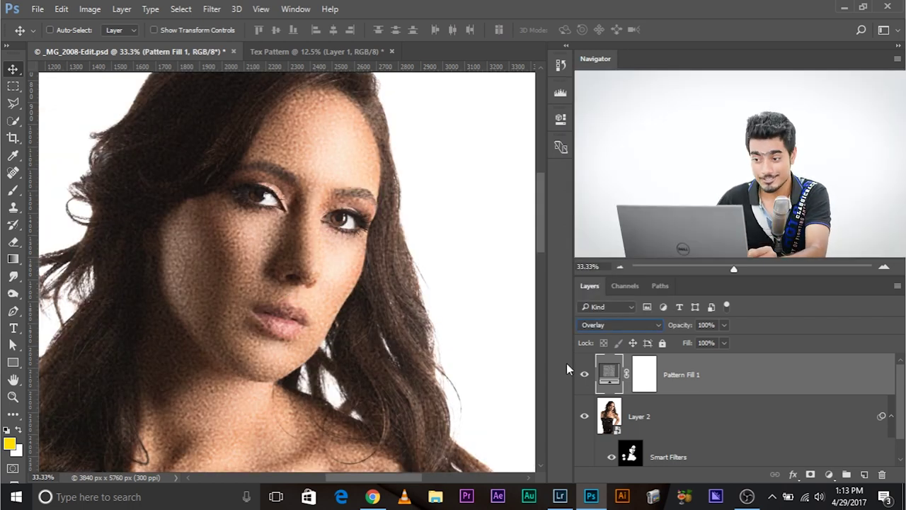
{"action": "double_click", "coordinate": [609, 373]}
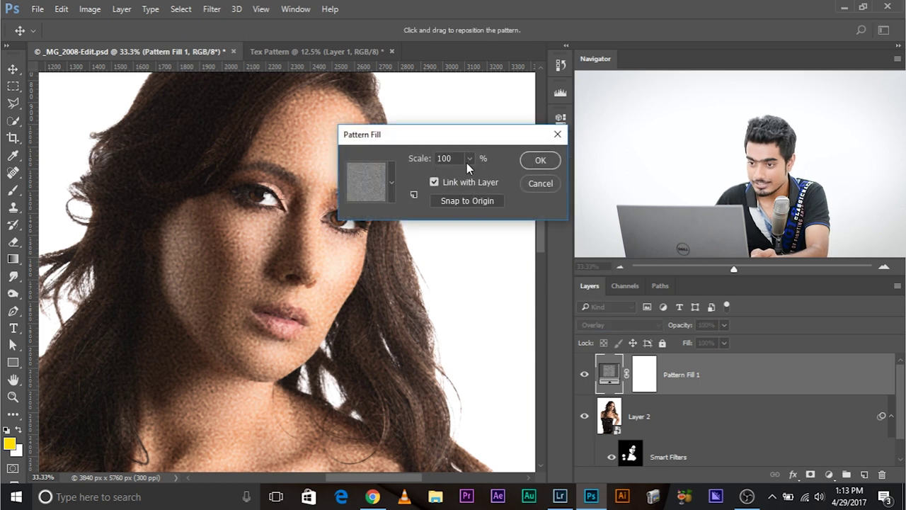
{"action": "left_click", "coordinate": [468, 158]}
{"action": "left_click_drag", "start_coordinate": [471, 177], "coordinate": [465, 176]}
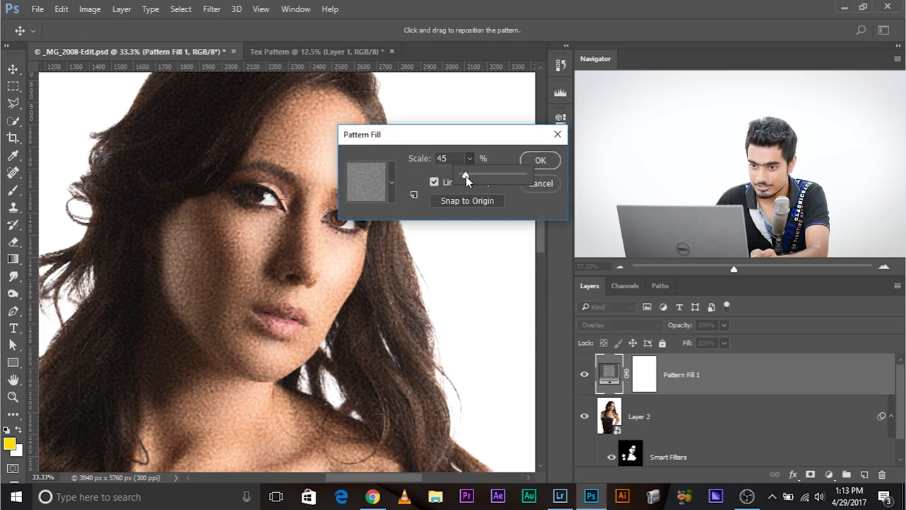
{"action": "key", "text": "ctrl+plus"}
{"action": "key", "text": "ctrl+plus"}
{"action": "key", "text": "ctrl+plus"}
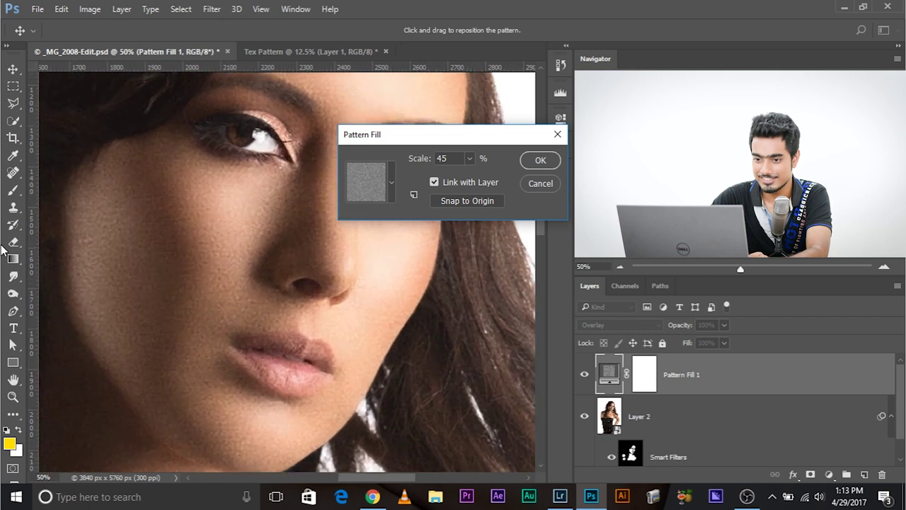
{"action": "left_click_drag", "start_coordinate": [469, 158], "coordinate": [470, 178]}
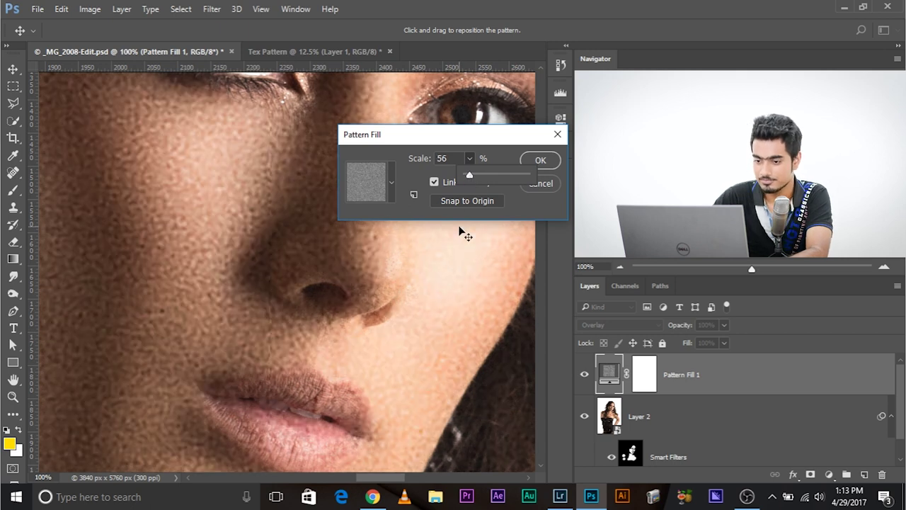
{"action": "key", "text": "ctrl+minus"}
{"action": "key", "text": "ctrl+minus"}
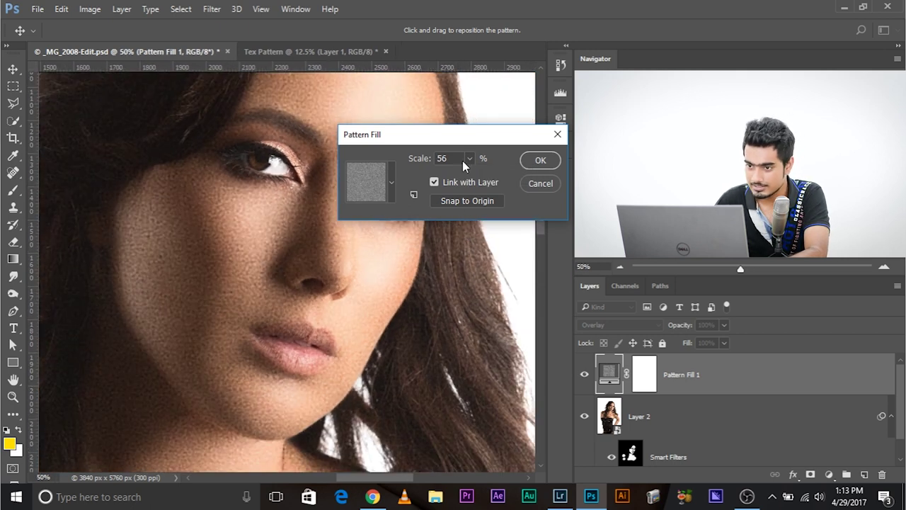
{"action": "left_click", "coordinate": [468, 160]}
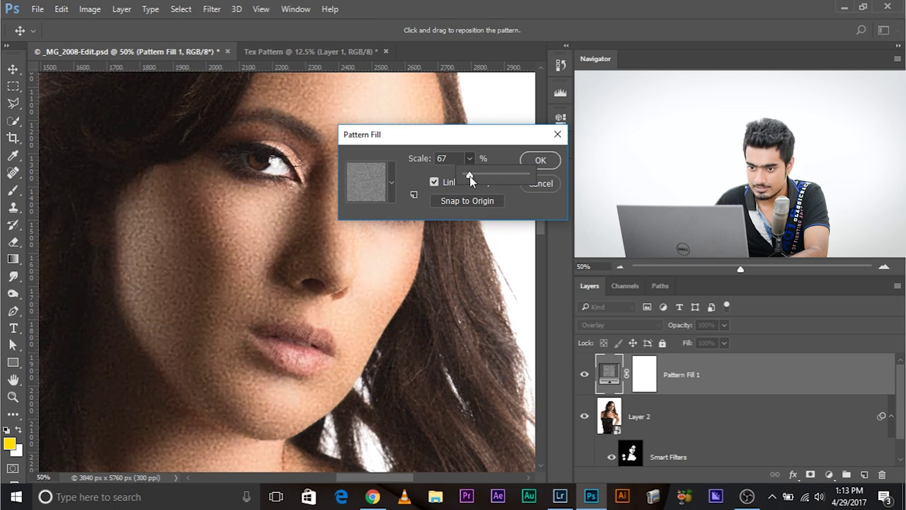
{"action": "left_click_drag", "start_coordinate": [470, 181], "coordinate": [469, 178]}
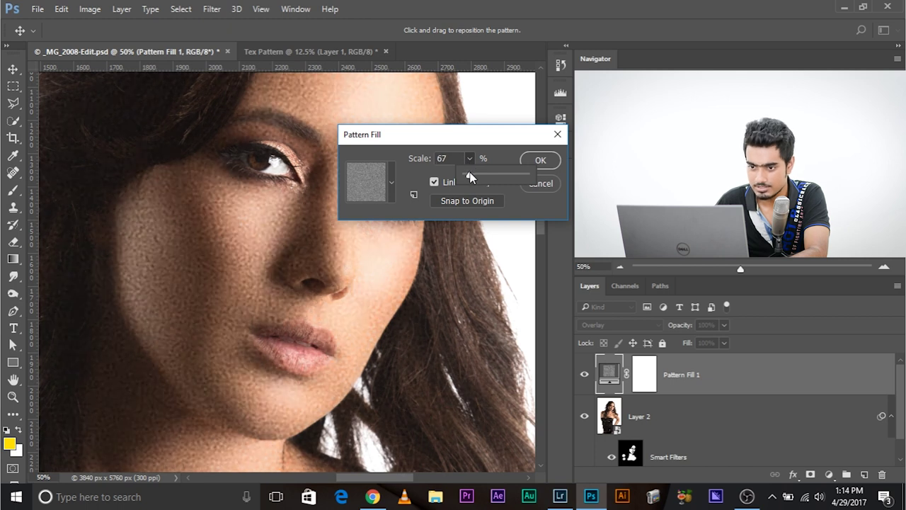
{"action": "left_click", "coordinate": [540, 161]}
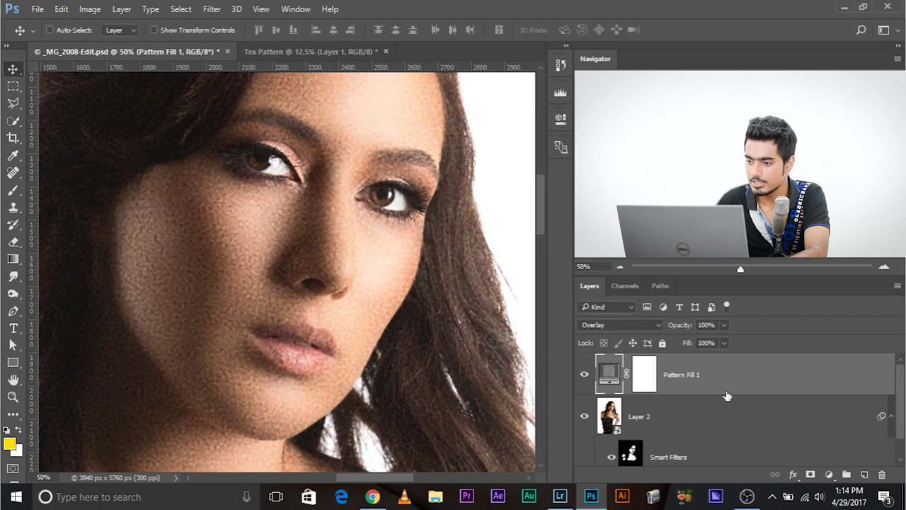
Step: Adjust Pattern Fill 1's opacity, trying about 37% then 53%, with the face framed
{"action": "left_click", "coordinate": [724, 325]}
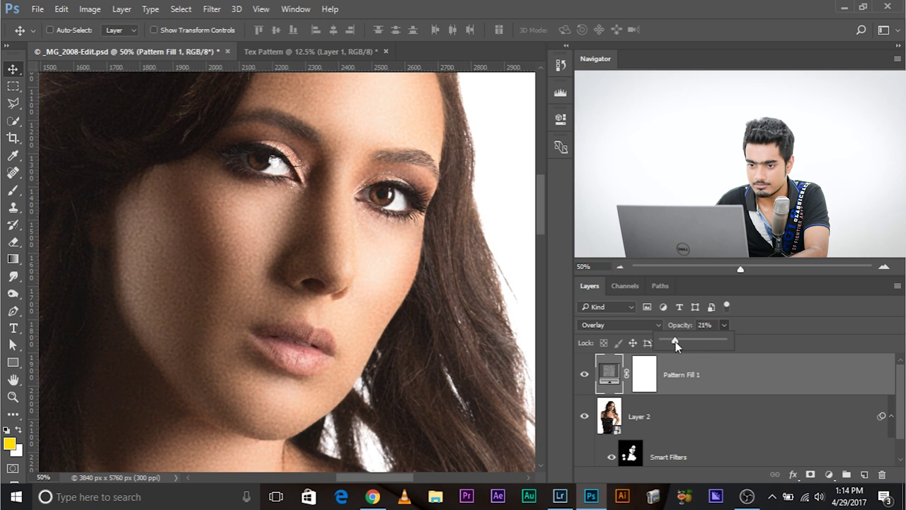
{"action": "left_click", "coordinate": [685, 340]}
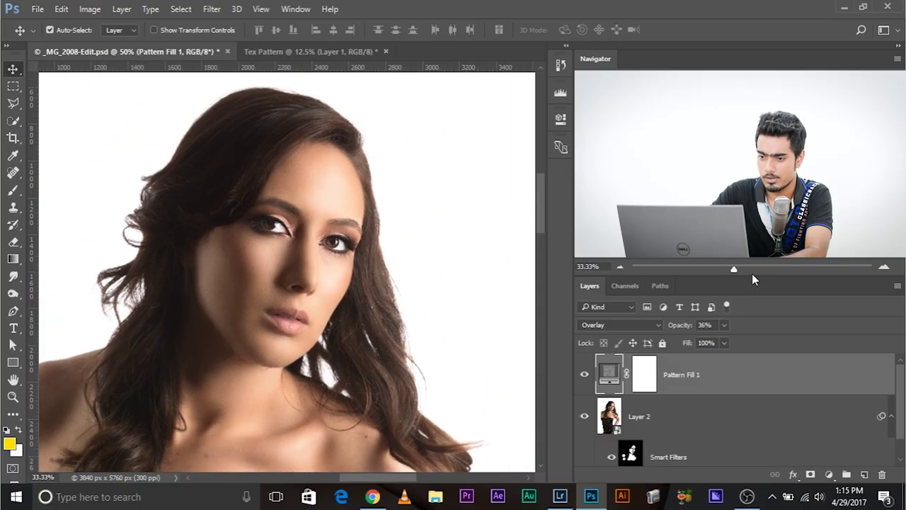
{"action": "key", "text": "ctrl+plus"}
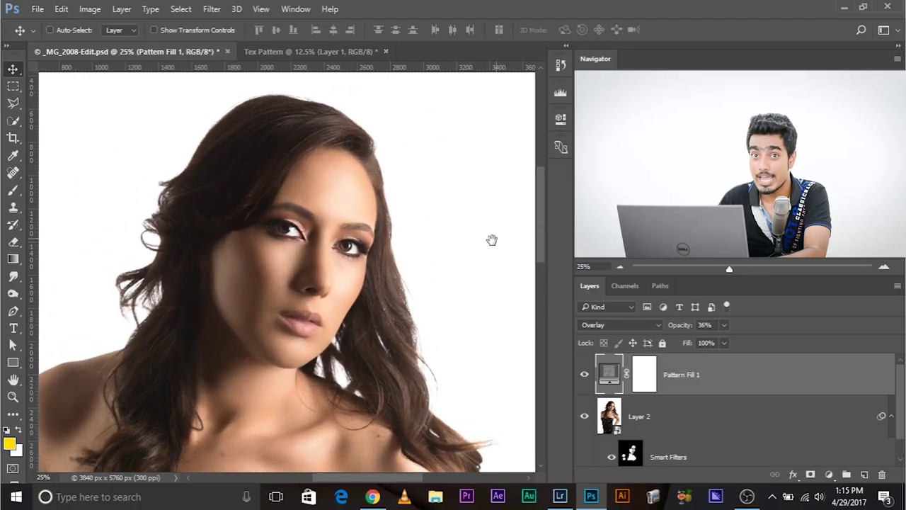
{"action": "left_click_drag", "start_coordinate": [366, 332], "coordinate": [327, 292]}
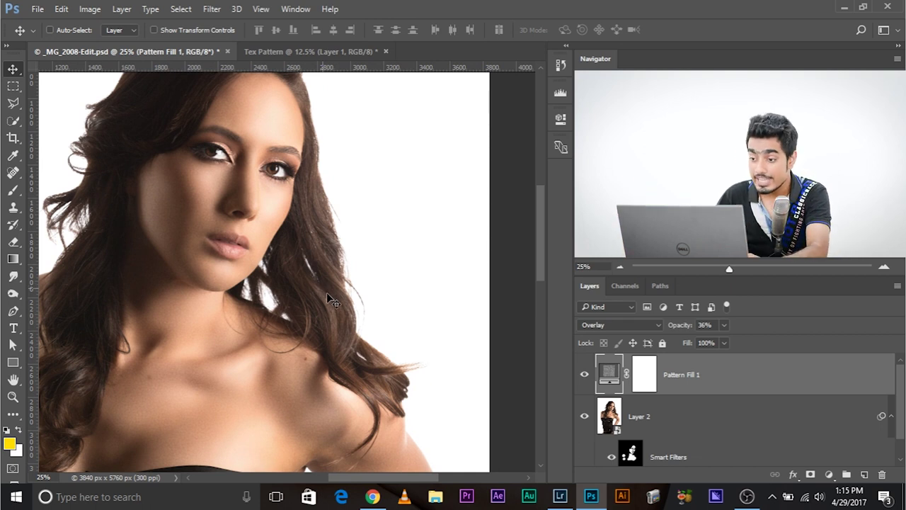
{"action": "left_click_drag", "start_coordinate": [723, 325], "coordinate": [740, 344]}
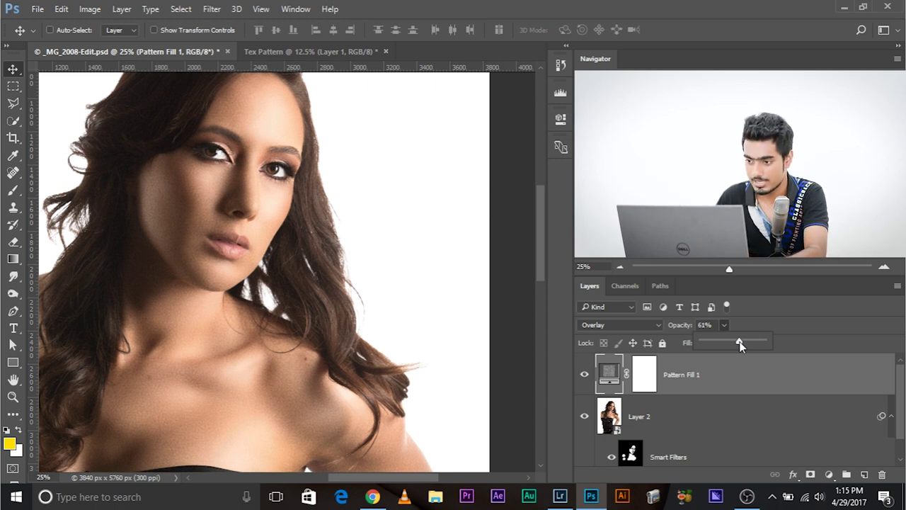
Step: Try 77% opacity on Pattern Fill 1 and inspect the cheek and lips texture close up
{"action": "left_click", "coordinate": [750, 340]}
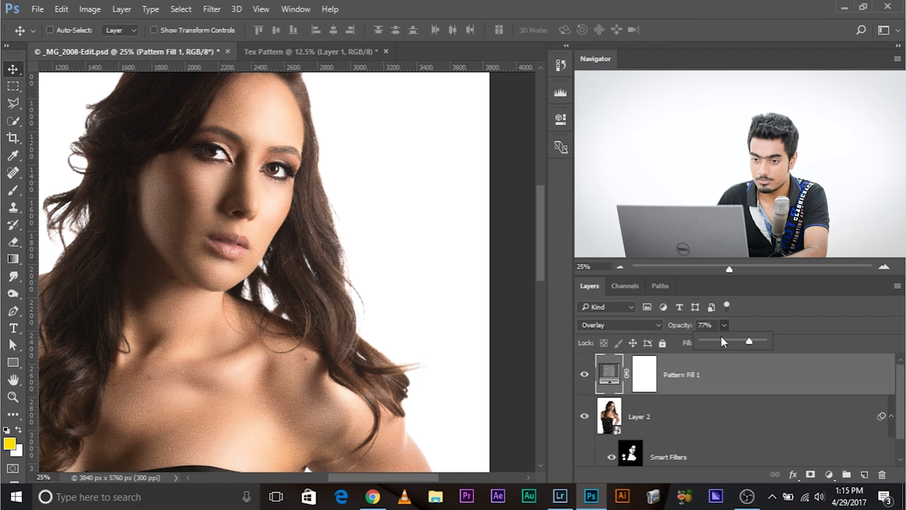
{"action": "scroll", "coordinate": [417, 285], "scroll_direction": "down", "scroll_amount": 2}
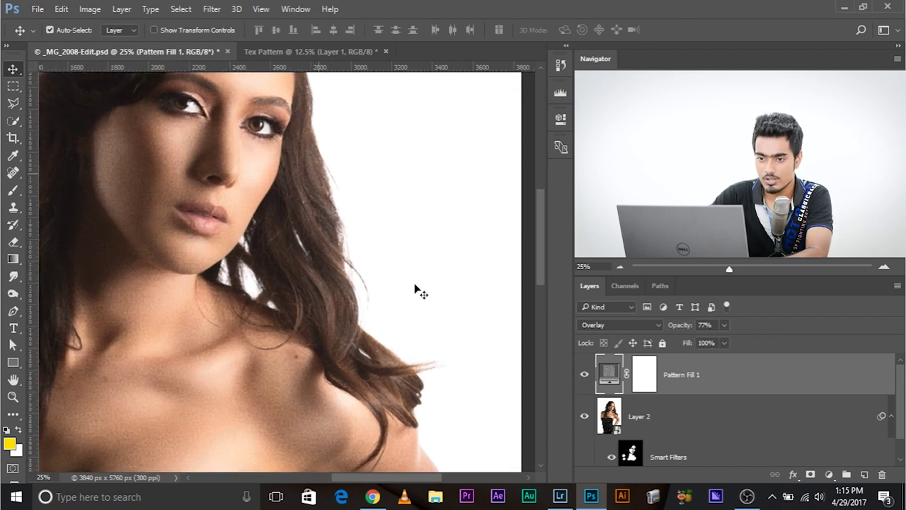
{"action": "key", "text": "ctrl+plus"}
{"action": "key", "text": "ctrl+plus"}
{"action": "key", "text": "ctrl+plus"}
{"action": "left_click_drag", "start_coordinate": [414, 284], "coordinate": [488, 422]}
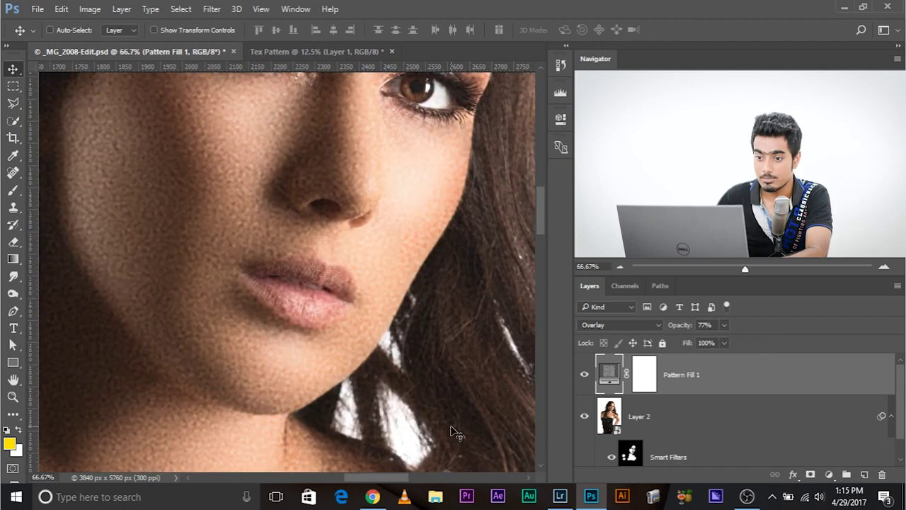
{"action": "key", "text": "ctrl+minus"}
{"action": "key", "text": "ctrl+minus"}
{"action": "key", "text": "ctrl+minus"}
{"action": "key", "text": "ctrl+minus"}
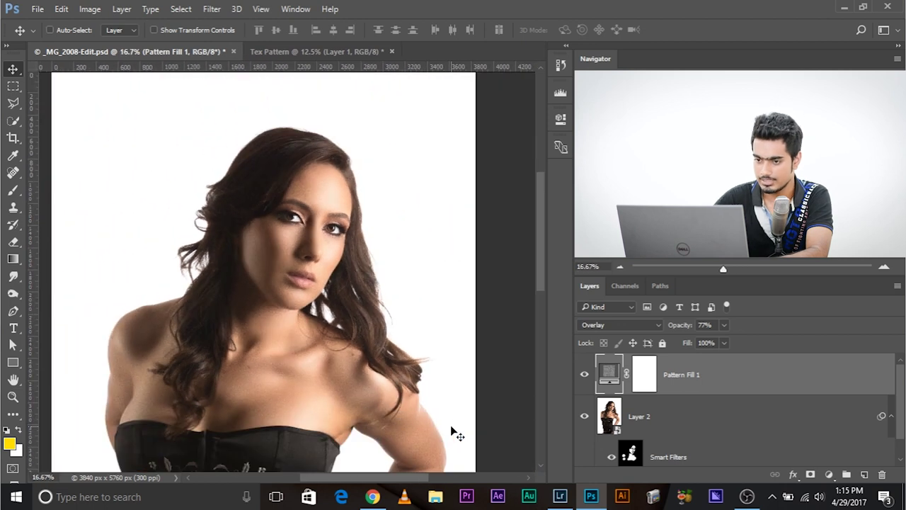
{"action": "key", "text": "ctrl+plus"}
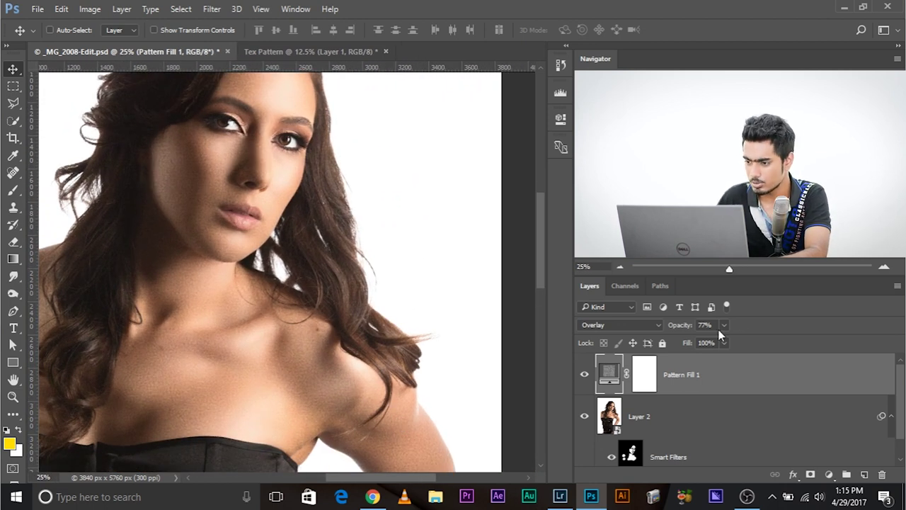
{"action": "left_click", "coordinate": [723, 326]}
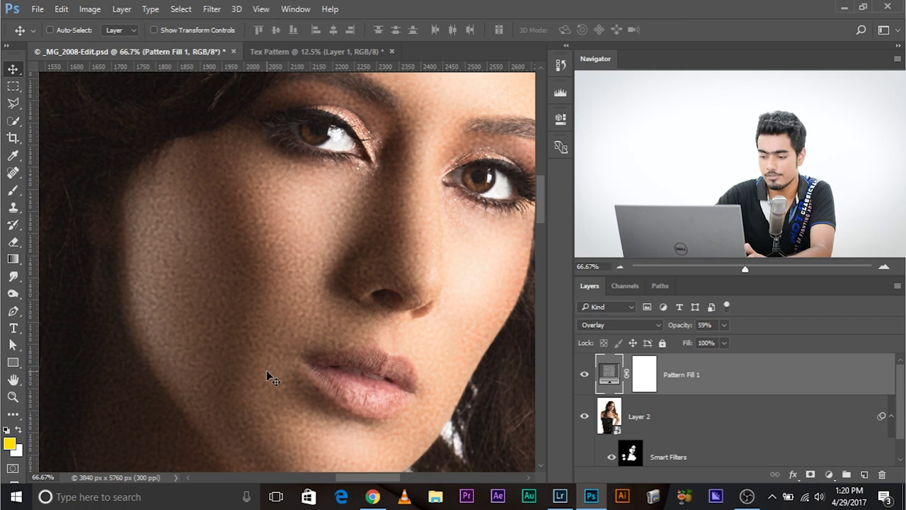
Step: Zoom in to 300% to inspect the skin texture, then zoom back out to the whole face
{"action": "key", "text": "ctrl+plus"}
{"action": "key", "text": "ctrl+plus"}
{"action": "key", "text": "ctrl+plus"}
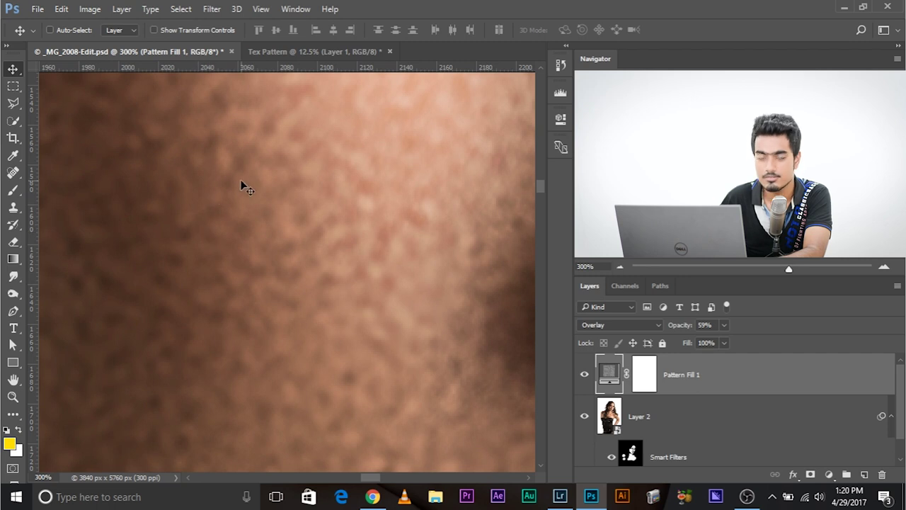
{"action": "key", "text": "ctrl+minus"}
{"action": "key", "text": "ctrl+minus"}
{"action": "key", "text": "ctrl+minus"}
{"action": "key", "text": "ctrl+minus"}
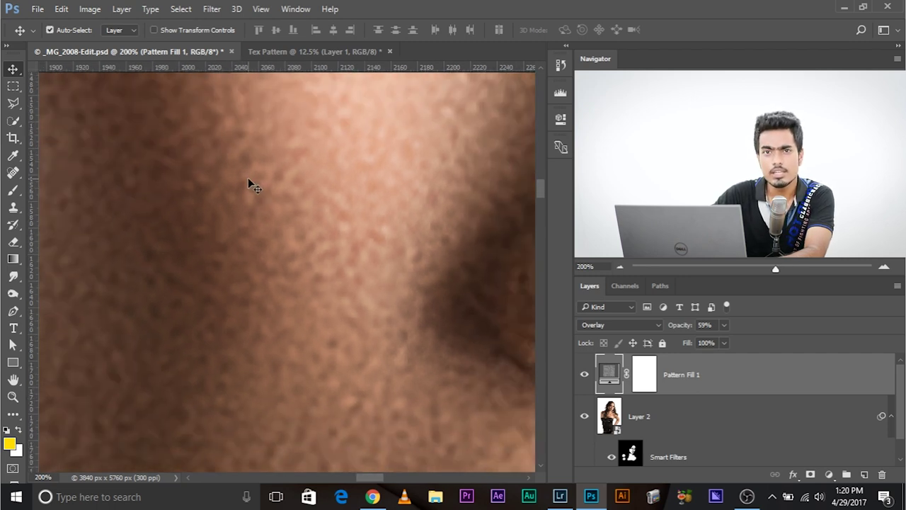
{"action": "key", "text": "ctrl+minus"}
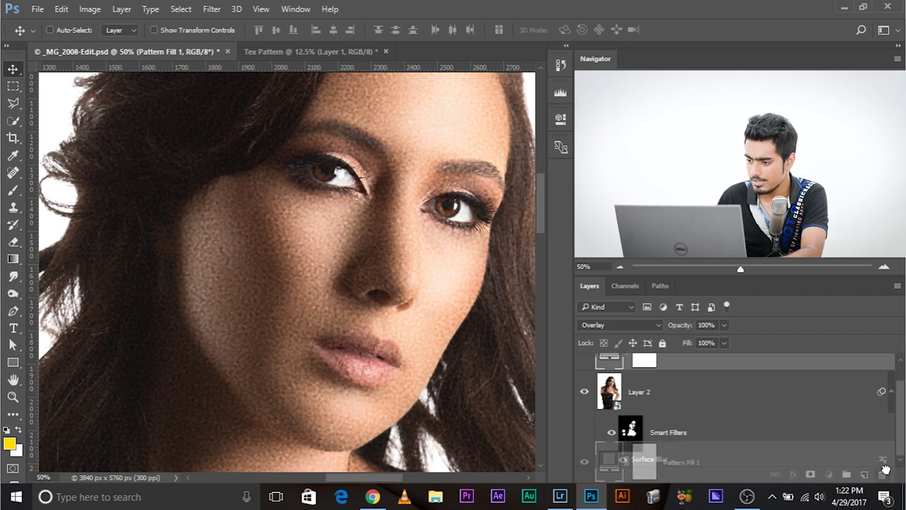
Step: Create a new Overlay-mode layer filled with 50% gray
{"action": "key", "text": "ctrl+shift+n"}
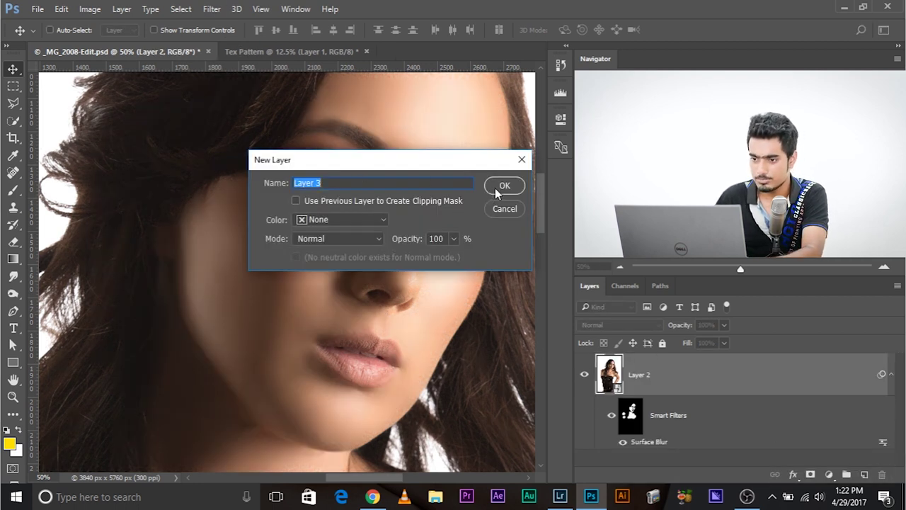
{"action": "left_click", "coordinate": [354, 241]}
{"action": "left_click", "coordinate": [330, 145]}
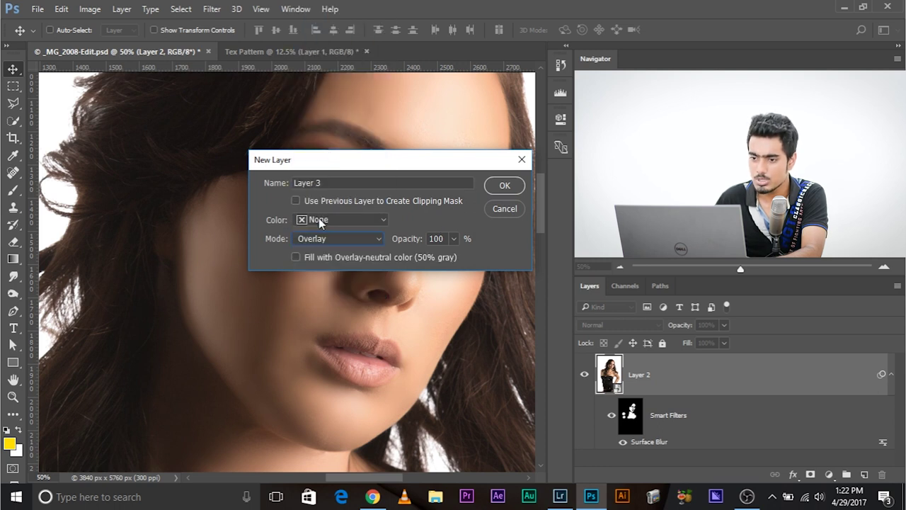
{"action": "left_click", "coordinate": [296, 257]}
{"action": "left_click", "coordinate": [504, 185]}
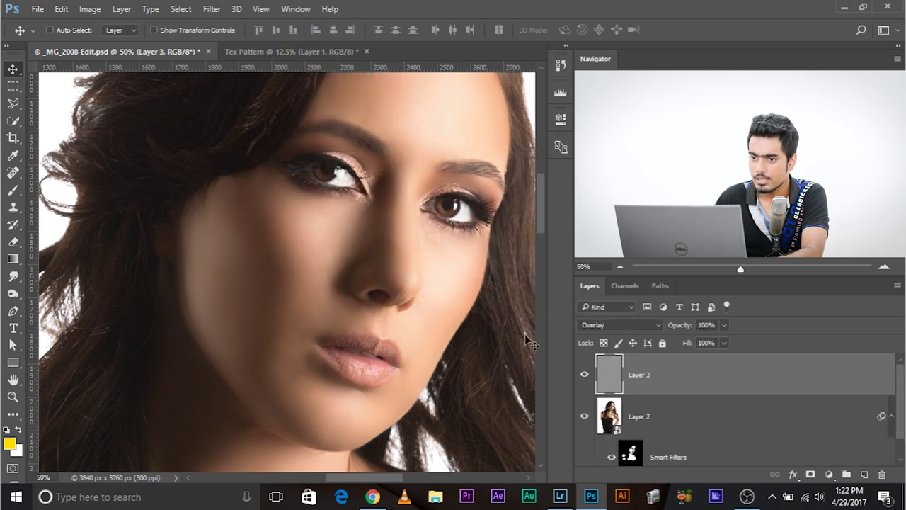
Step: Add 23.47% monochromatic uniform noise to Layer 3 and inspect the grain up close
{"action": "left_click", "coordinate": [206, 11]}
{"action": "mouse_move", "coordinate": [362, 196]}
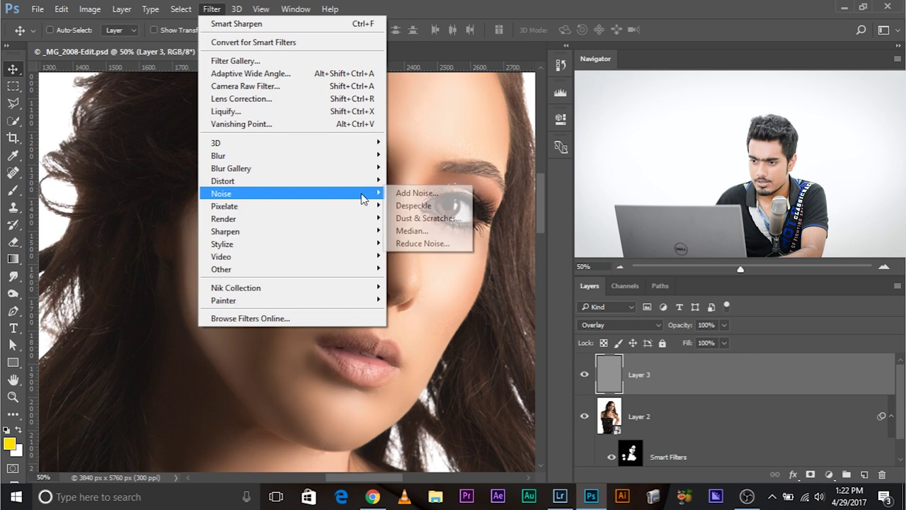
{"action": "left_click", "coordinate": [405, 194]}
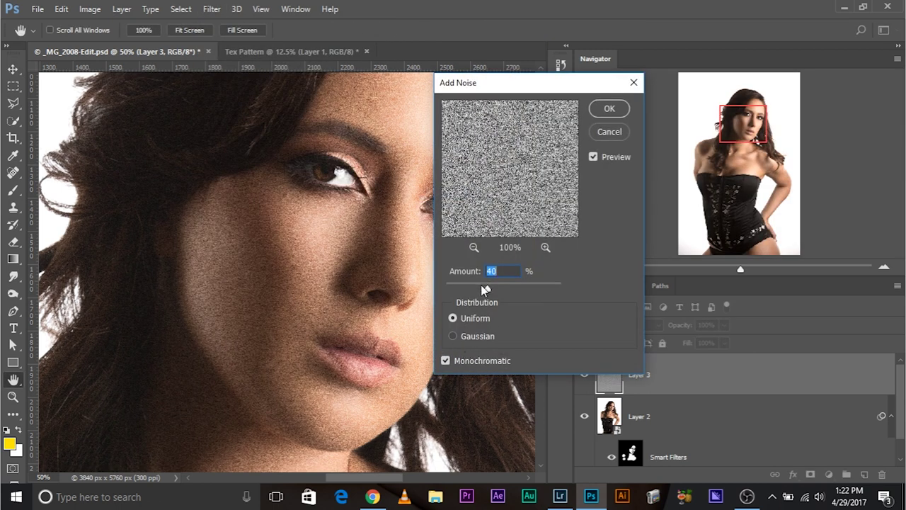
{"action": "left_click_drag", "start_coordinate": [481, 286], "coordinate": [477, 288]}
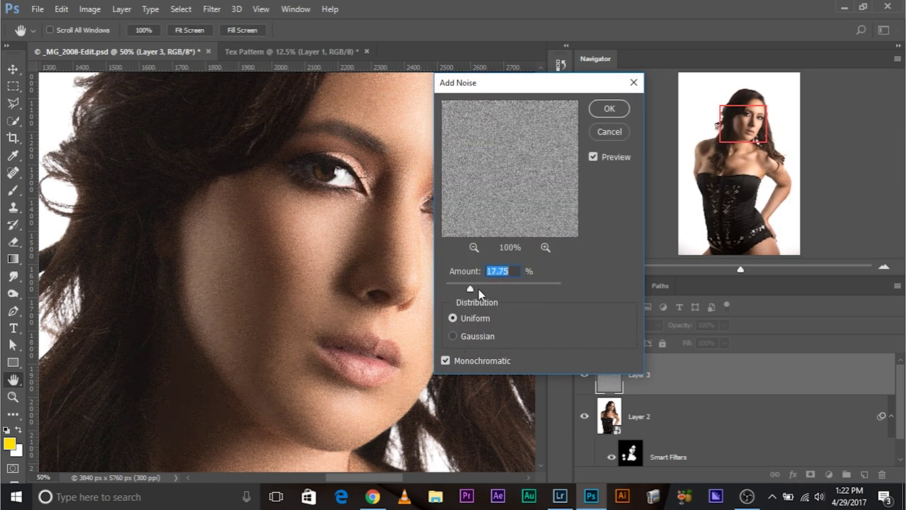
{"action": "left_click", "coordinate": [606, 111]}
{"action": "key", "text": "ctrl+plus"}
{"action": "key", "text": "ctrl+plus"}
{"action": "key", "text": "ctrl+plus"}
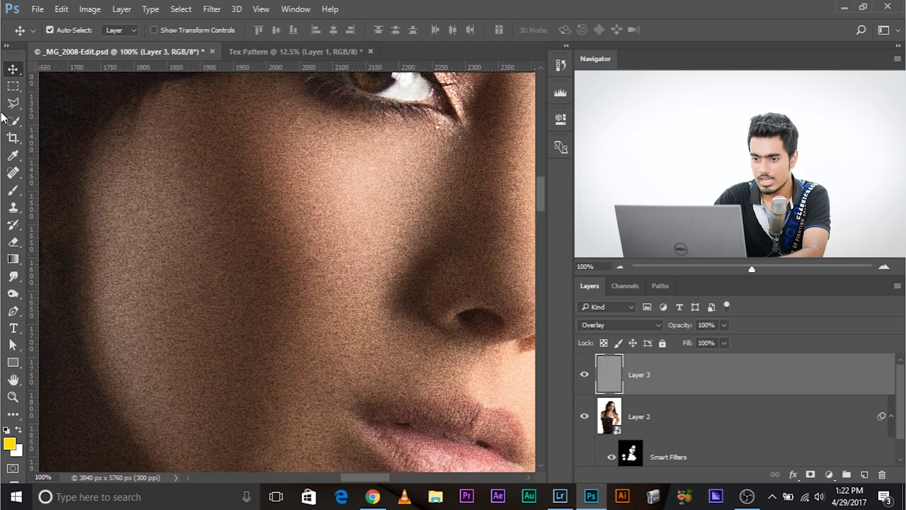
{"action": "key", "text": "ctrl+minus"}
{"action": "key", "text": "ctrl+minus"}
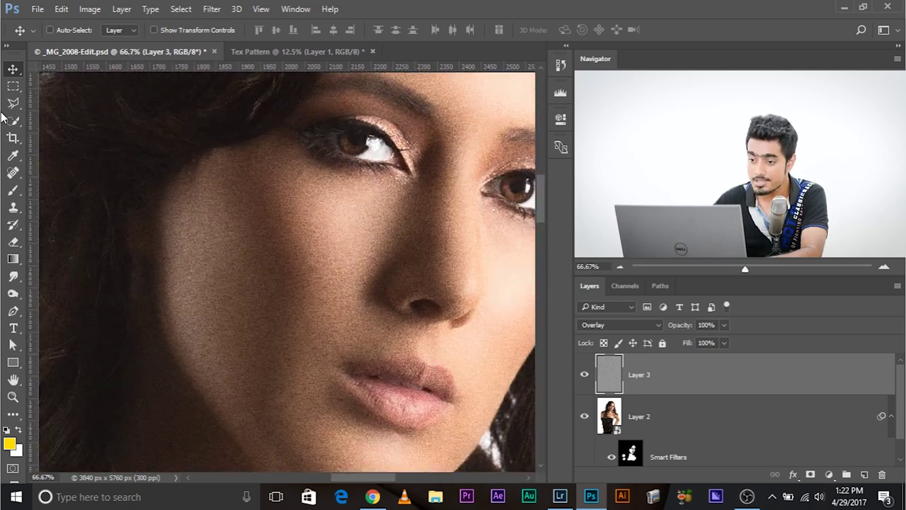
{"action": "left_click_drag", "start_coordinate": [304, 308], "coordinate": [220, 305]}
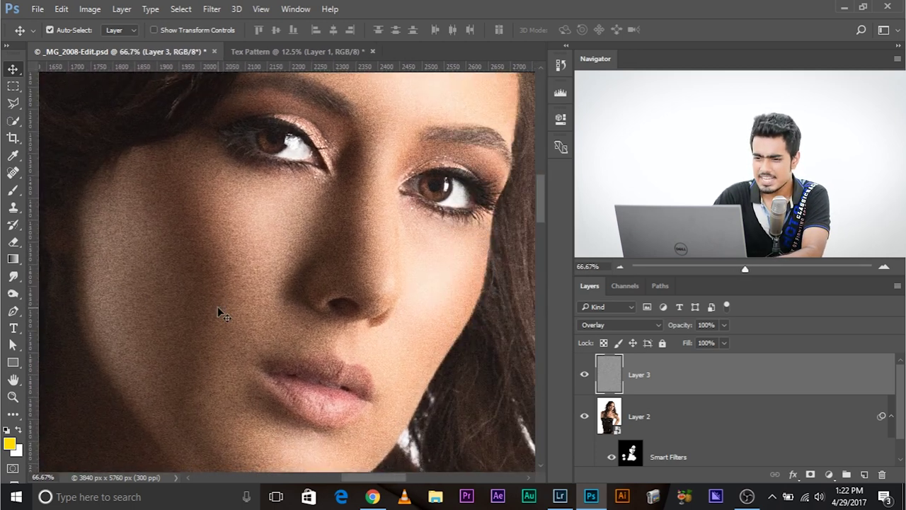
{"action": "key", "text": "ctrl+plus"}
{"action": "key", "text": "ctrl+plus"}
{"action": "key", "text": "ctrl+plus"}
{"action": "key", "text": "ctrl+plus"}
{"action": "key", "text": "ctrl+plus"}
{"action": "key", "text": "ctrl+plus"}
{"action": "key", "text": "ctrl+plus"}
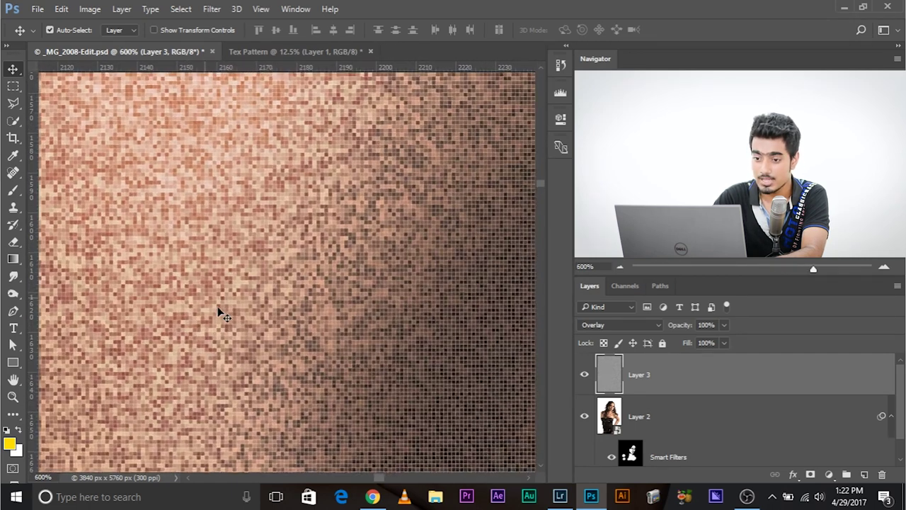